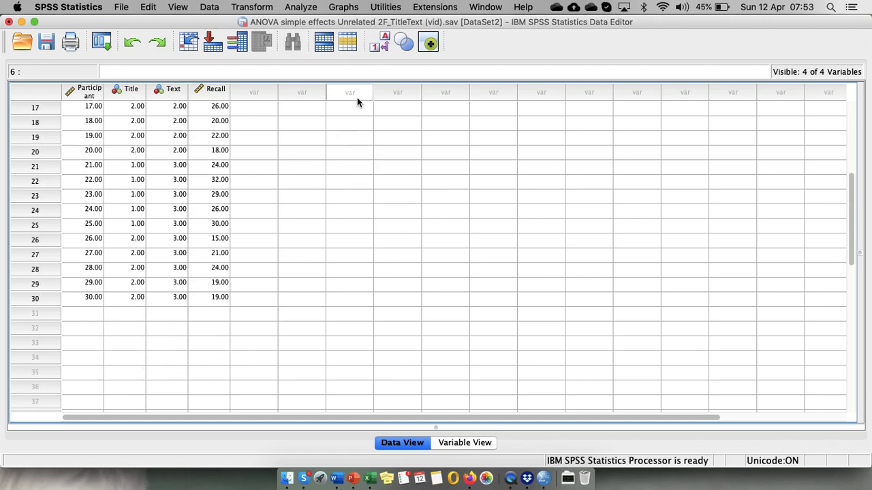
Display the value labels for Title and Text instead of their numeric codes in the data grid.
{"action": "left_click", "coordinate": [383, 46]}
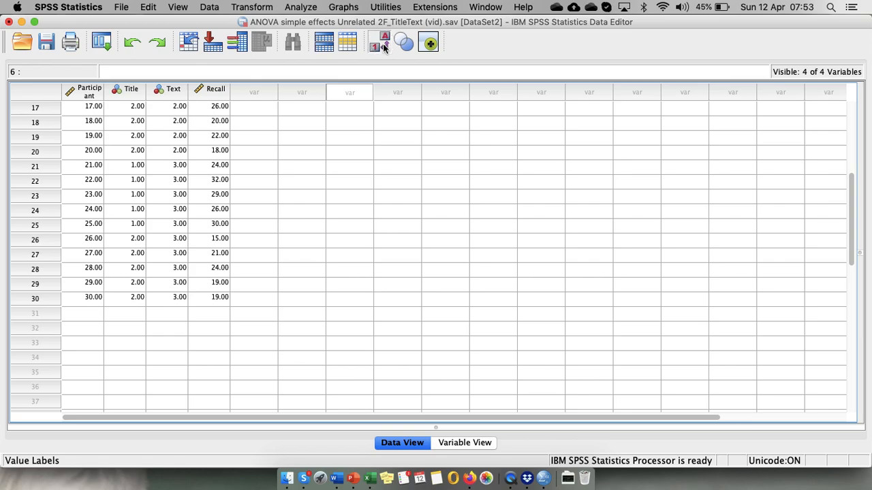
{"action": "left_click", "coordinate": [383, 47]}
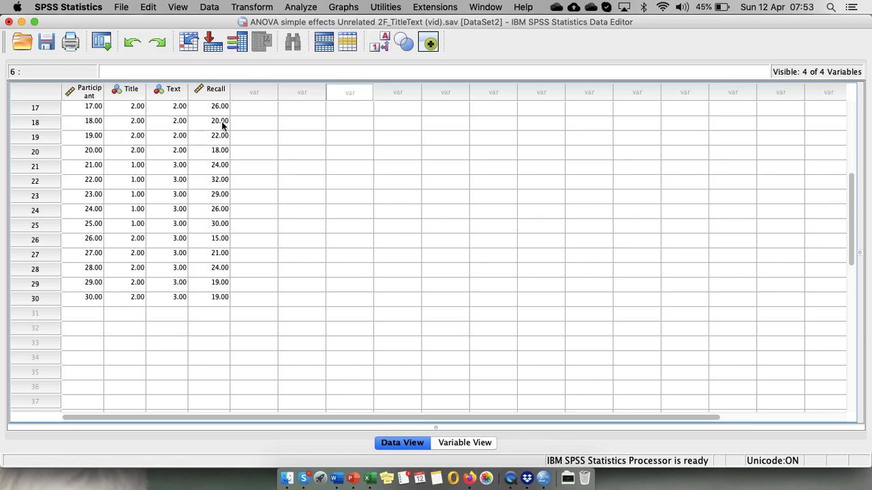
{"action": "left_click", "coordinate": [380, 46]}
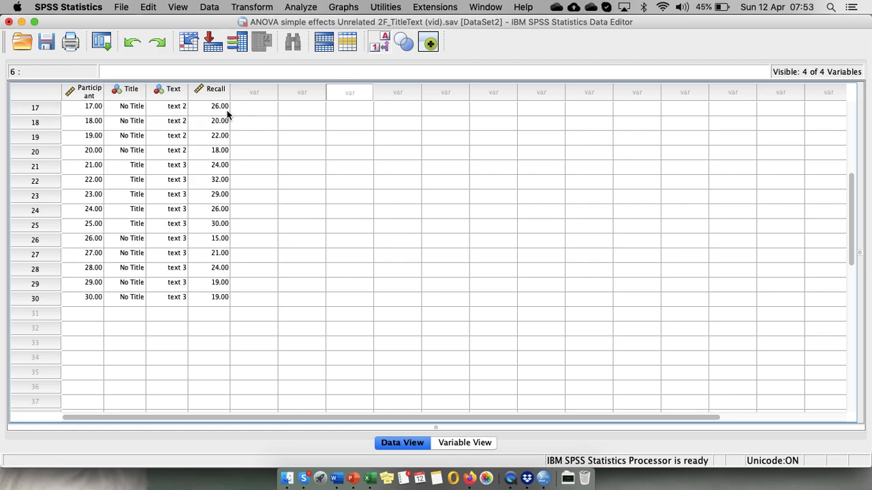
{"action": "scroll", "coordinate": [228, 114], "scroll_direction": "up", "scroll_amount": 8}
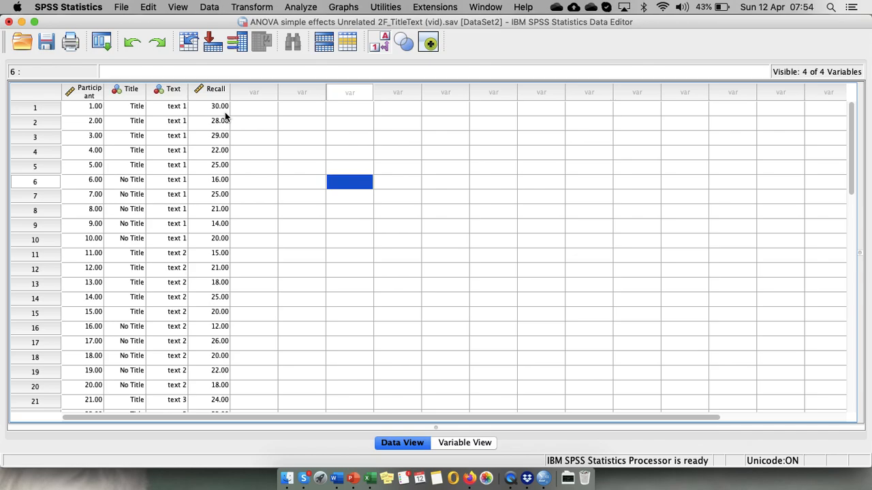
Set up an Explore analysis with Recall as the dependent variable and Title and Text as factors.
{"action": "left_click", "coordinate": [307, 10]}
{"action": "mouse_move", "coordinate": [337, 35]}
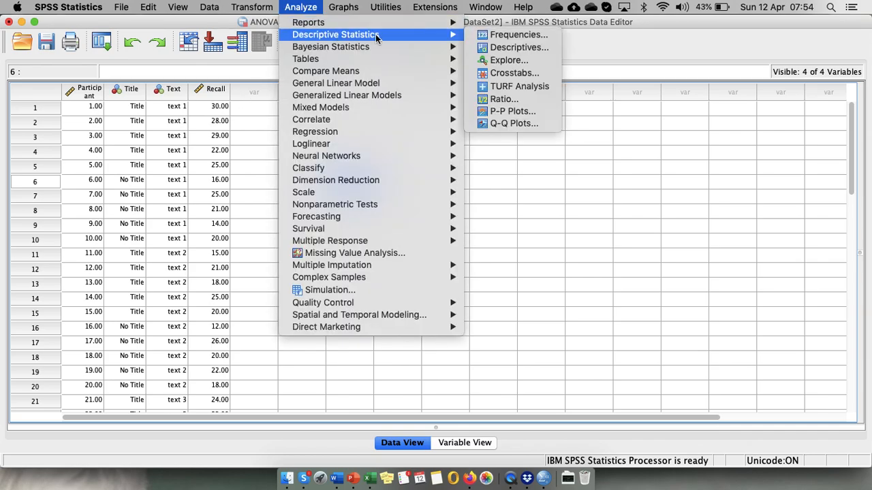
{"action": "left_click", "coordinate": [502, 61]}
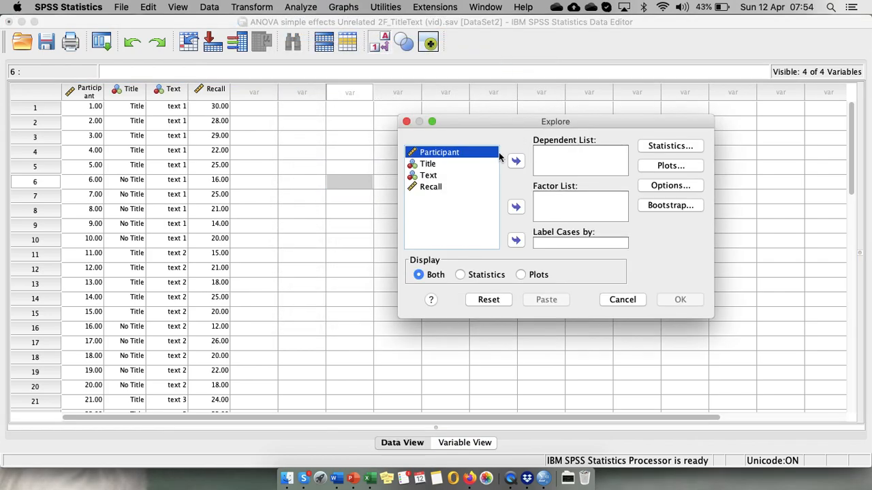
{"action": "left_click", "coordinate": [443, 188]}
{"action": "left_click", "coordinate": [516, 161]}
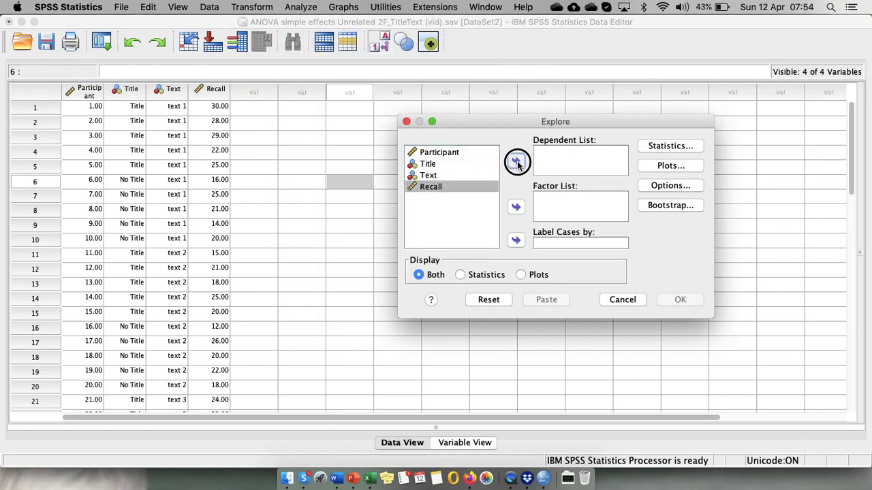
{"action": "left_click", "coordinate": [427, 170]}
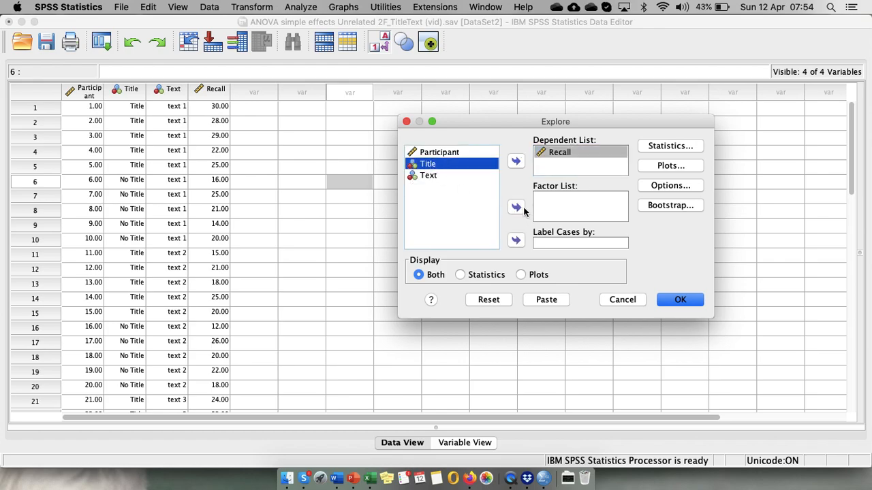
{"action": "left_click", "coordinate": [515, 207]}
{"action": "left_click", "coordinate": [439, 164]}
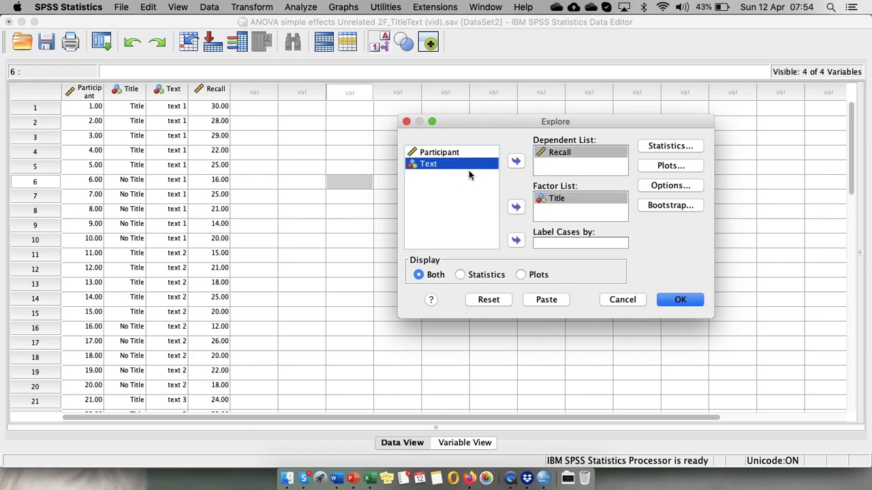
{"action": "left_click", "coordinate": [516, 207]}
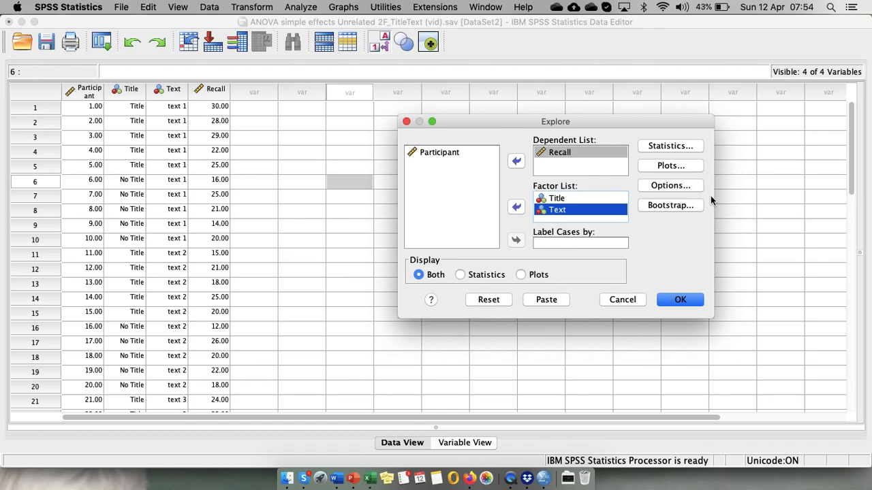
Add outliers to the Explore statistics alongside the descriptives.
{"action": "left_click", "coordinate": [683, 147]}
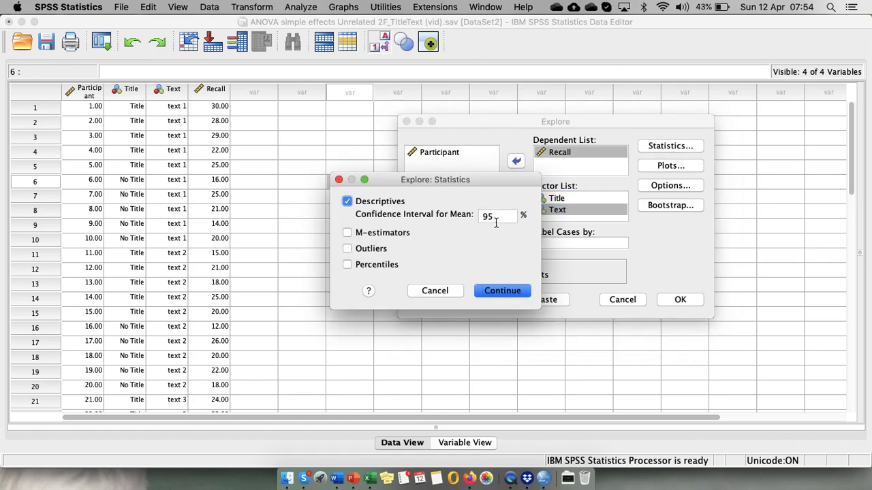
{"action": "left_click", "coordinate": [348, 249]}
{"action": "left_click", "coordinate": [506, 293]}
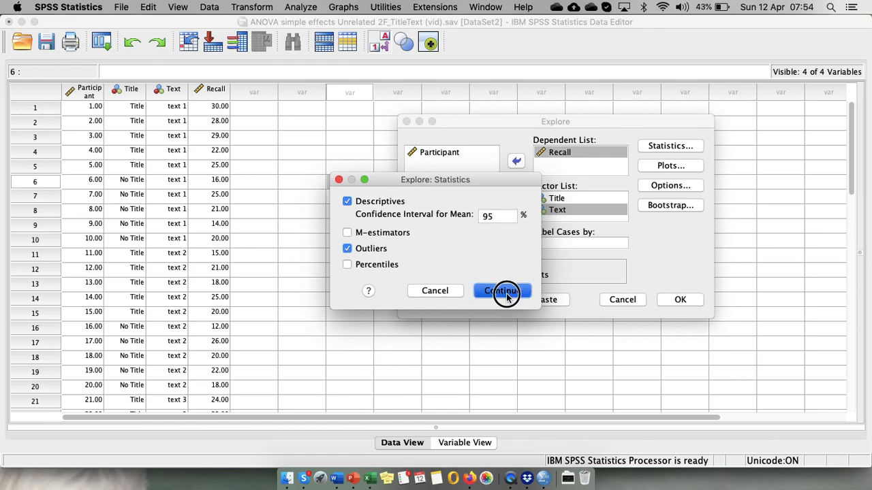
Request histograms and normality plots with tests, exclude stem-and-leaf plots, and run the Explore analysis.
{"action": "left_click", "coordinate": [674, 168]}
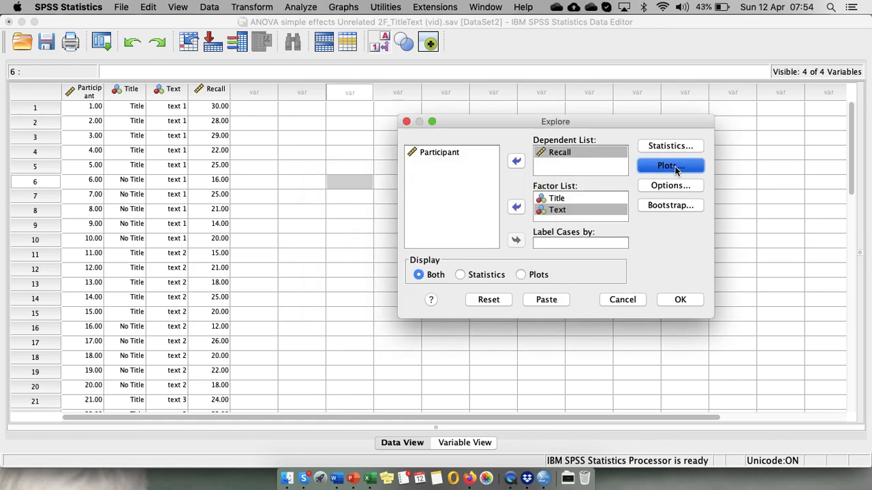
{"action": "left_click", "coordinate": [468, 187]}
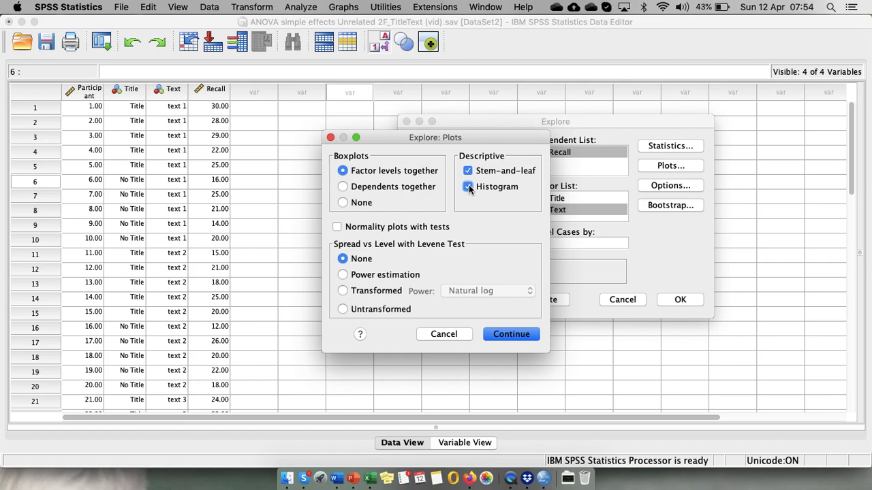
{"action": "left_click", "coordinate": [468, 171]}
{"action": "left_click", "coordinate": [337, 227]}
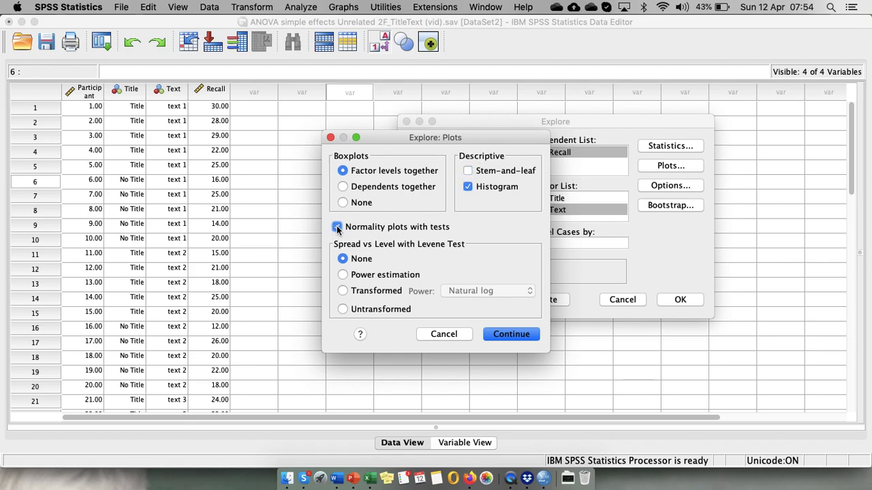
{"action": "left_click", "coordinate": [522, 336]}
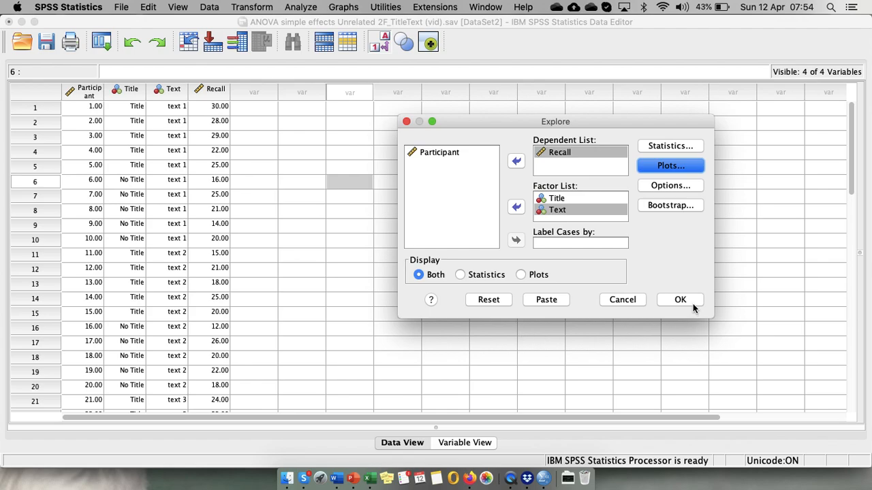
{"action": "left_click", "coordinate": [688, 300]}
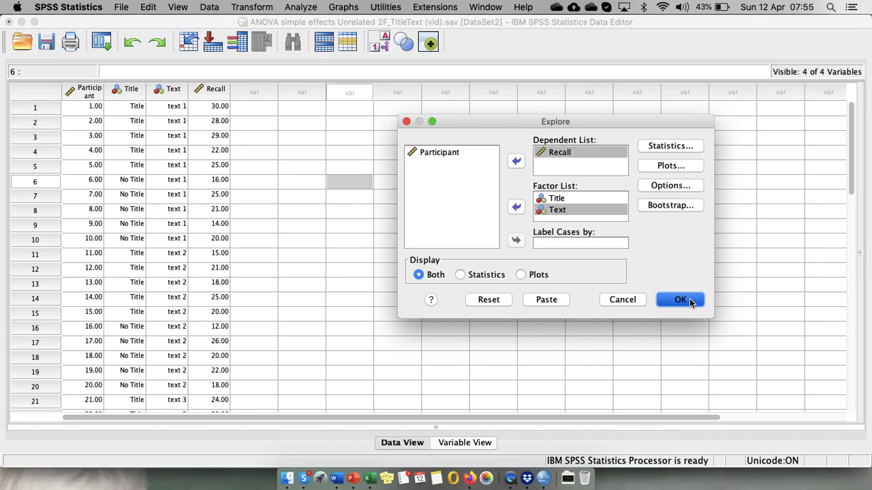
{"action": "left_click", "coordinate": [690, 302]}
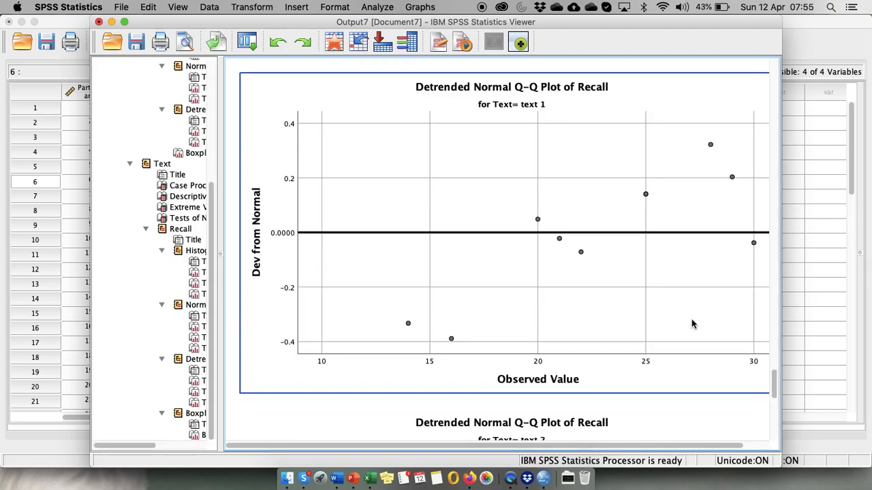
Examine the case processing summary, descriptives, extreme values and tests of normality for Recall by Title.
{"action": "left_click", "coordinate": [606, 162]}
{"action": "left_click", "coordinate": [437, 243]}
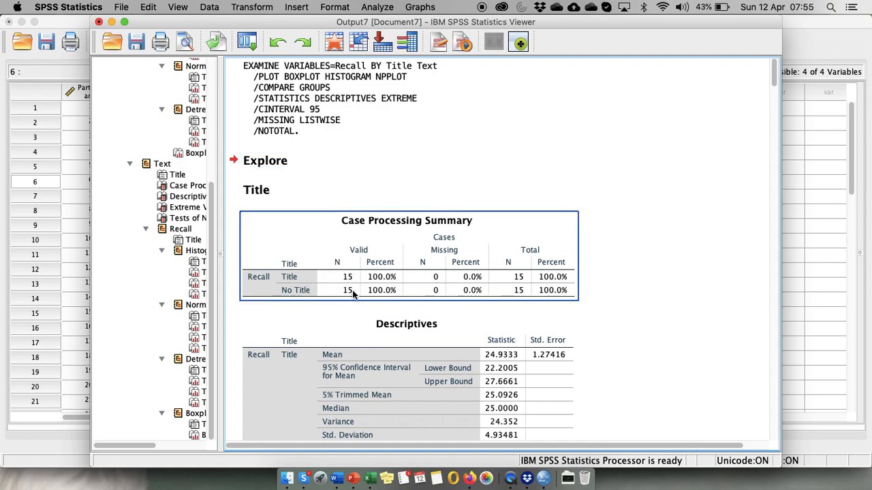
{"action": "left_click", "coordinate": [635, 298]}
{"action": "left_click", "coordinate": [413, 254]}
{"action": "left_click", "coordinate": [263, 191]}
{"action": "left_click", "coordinate": [278, 198]}
{"action": "left_click", "coordinate": [278, 194]}
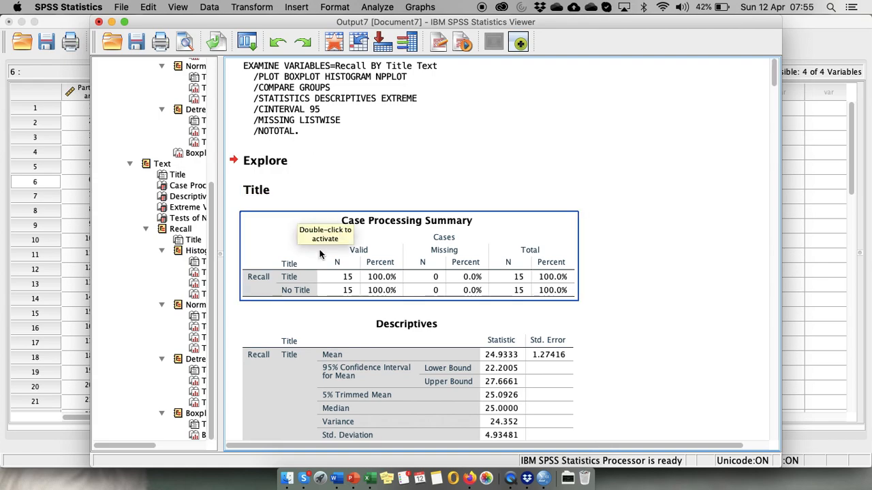
{"action": "scroll", "coordinate": [343, 287], "scroll_direction": "down", "scroll_amount": 6}
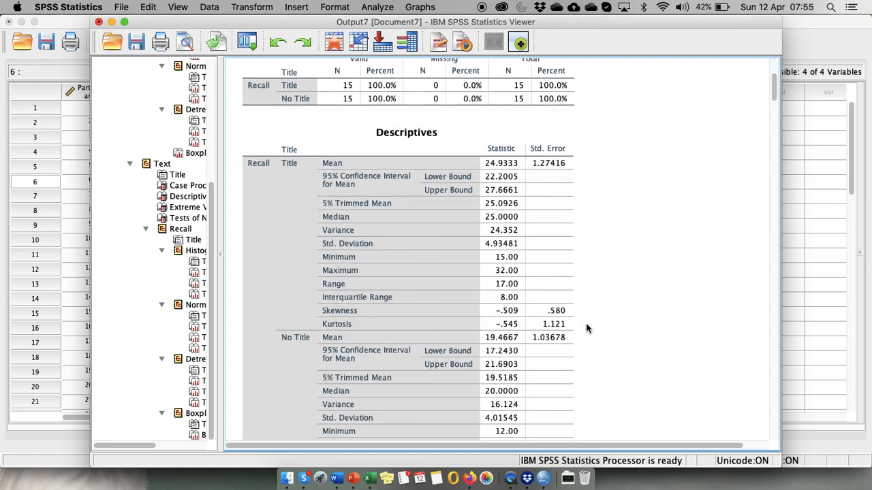
{"action": "scroll", "coordinate": [586, 325], "scroll_direction": "down", "scroll_amount": 5}
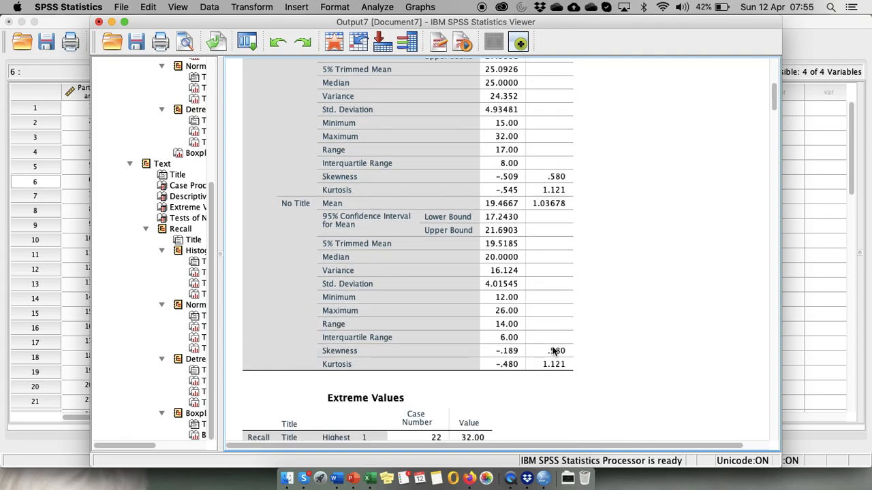
{"action": "scroll", "coordinate": [606, 368], "scroll_direction": "down", "scroll_amount": 8}
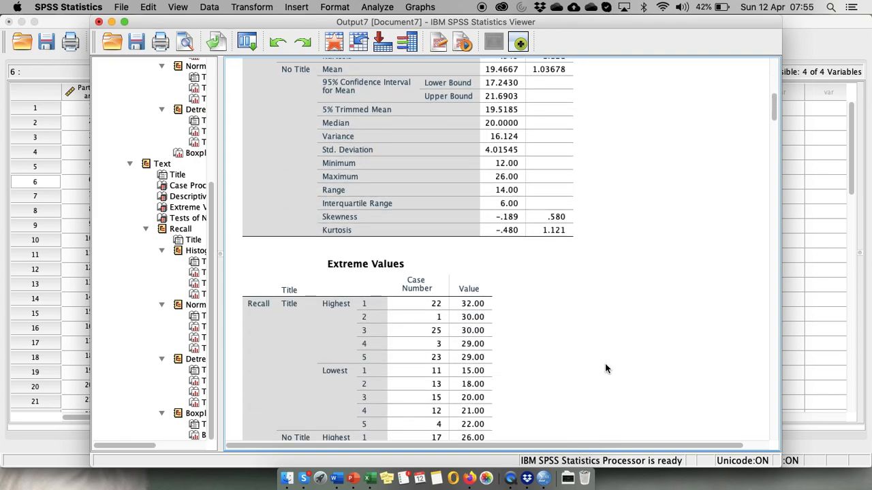
{"action": "scroll", "coordinate": [606, 369], "scroll_direction": "down", "scroll_amount": 10}
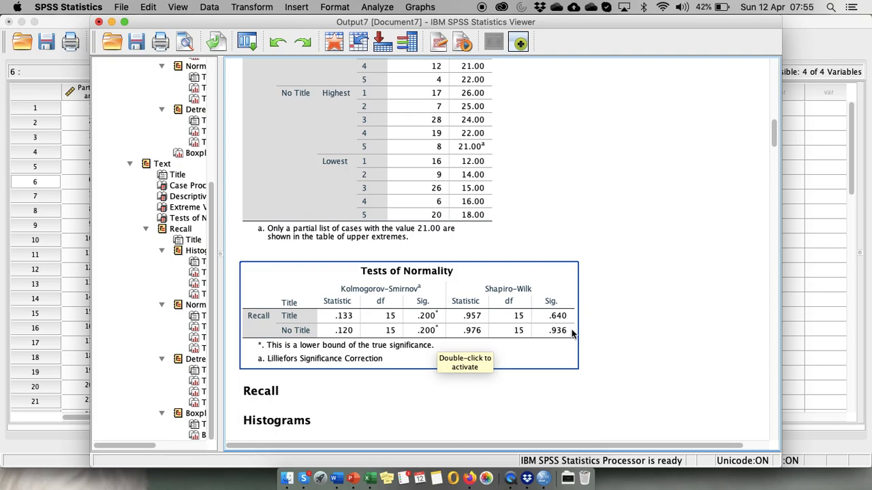
Examine the histograms, Q-Q plots and boxplots of Recall for the Title and No Title groups.
{"action": "scroll", "coordinate": [572, 329], "scroll_direction": "down", "scroll_amount": 5}
{"action": "scroll", "coordinate": [572, 333], "scroll_direction": "down", "scroll_amount": 3}
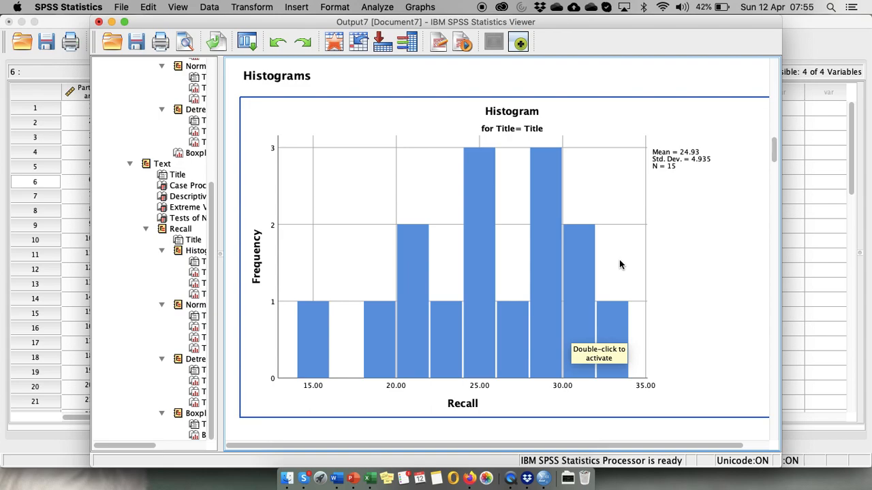
{"action": "scroll", "coordinate": [653, 353], "scroll_direction": "down", "scroll_amount": 2}
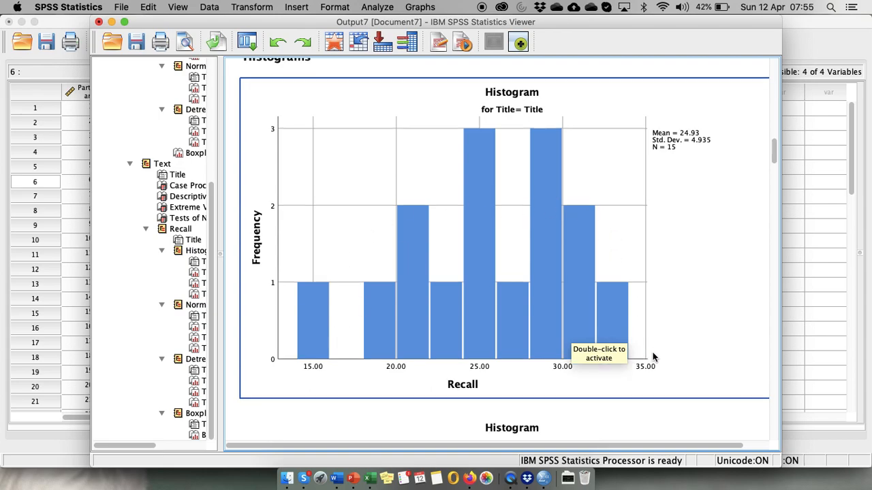
{"action": "scroll", "coordinate": [653, 352], "scroll_direction": "down", "scroll_amount": 5}
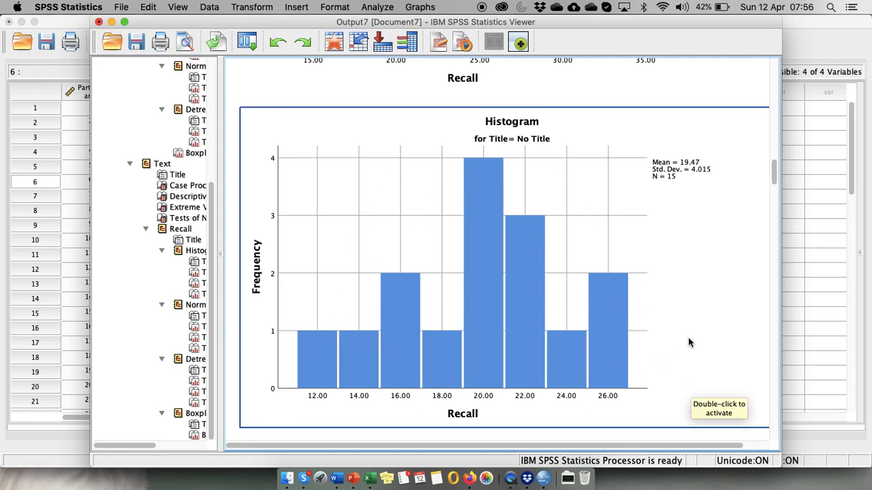
{"action": "scroll", "coordinate": [688, 341], "scroll_direction": "down", "scroll_amount": 10}
{"action": "scroll", "coordinate": [688, 342], "scroll_direction": "down", "scroll_amount": 15}
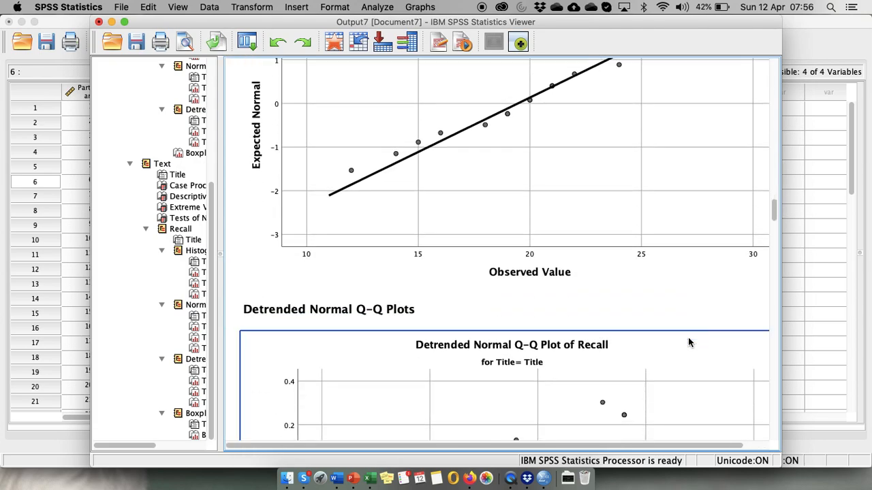
{"action": "scroll", "coordinate": [688, 342], "scroll_direction": "down", "scroll_amount": 10}
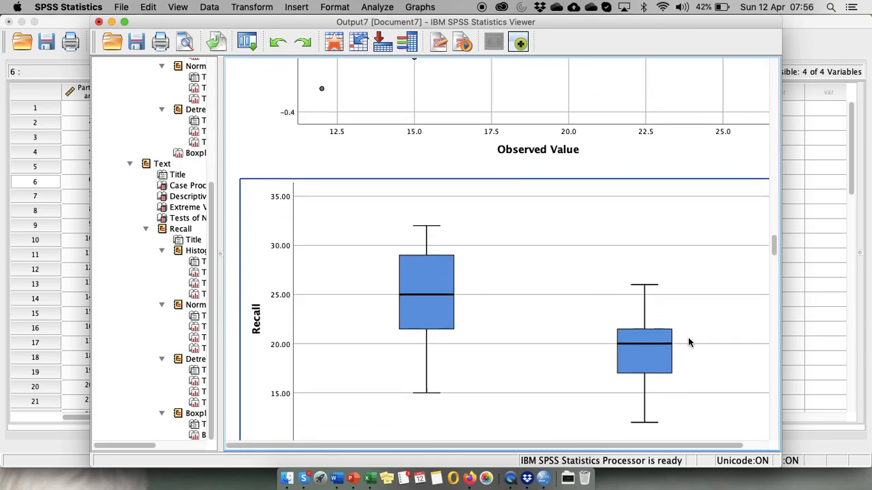
{"action": "scroll", "coordinate": [522, 316], "scroll_direction": "down", "scroll_amount": 5}
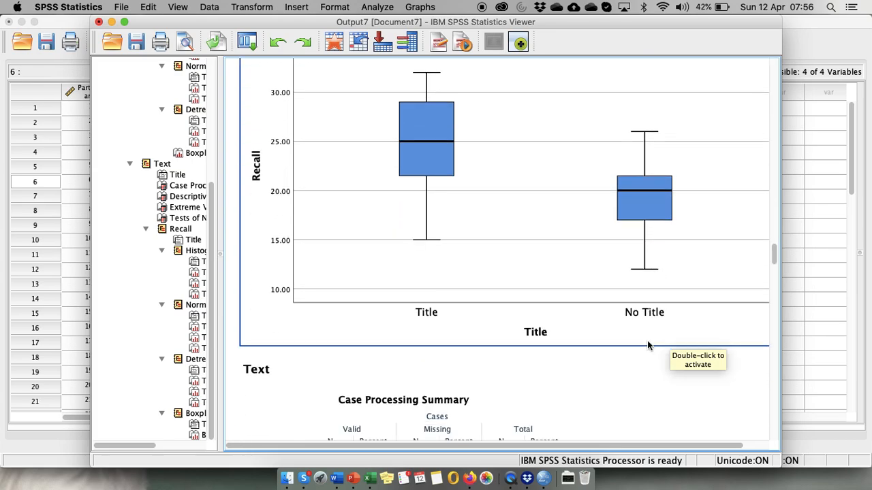
{"action": "scroll", "coordinate": [417, 369], "scroll_direction": "up", "scroll_amount": 2}
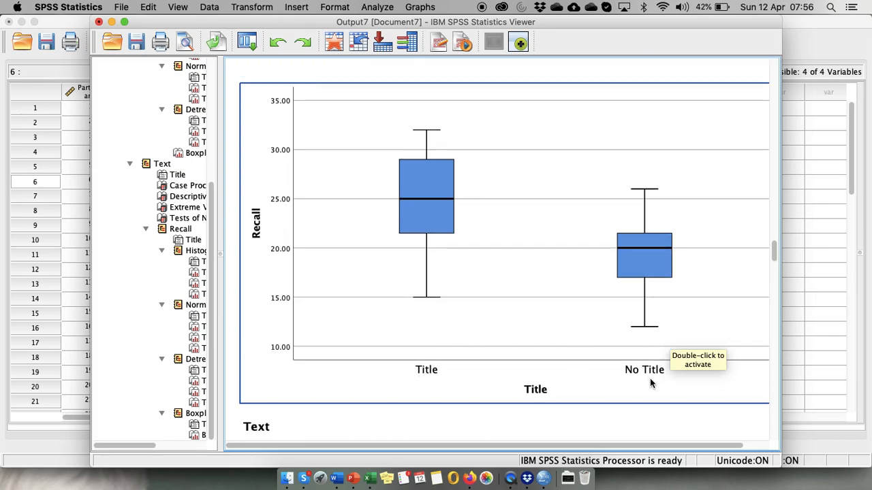
Examine the case processing summary, descriptives, extreme values and tests of normality for Recall by Text.
{"action": "scroll", "coordinate": [649, 381], "scroll_direction": "down", "scroll_amount": 5}
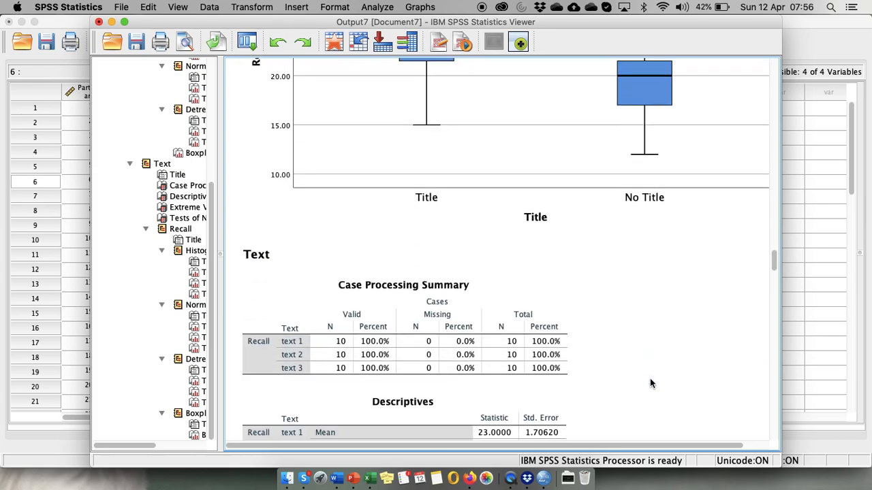
{"action": "left_click", "coordinate": [270, 255]}
{"action": "left_click", "coordinate": [385, 341]}
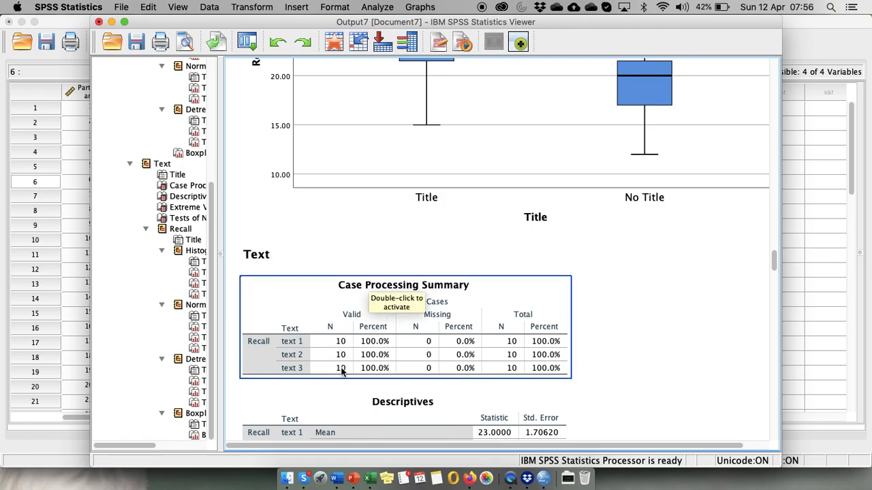
{"action": "scroll", "coordinate": [342, 372], "scroll_direction": "down", "scroll_amount": 5}
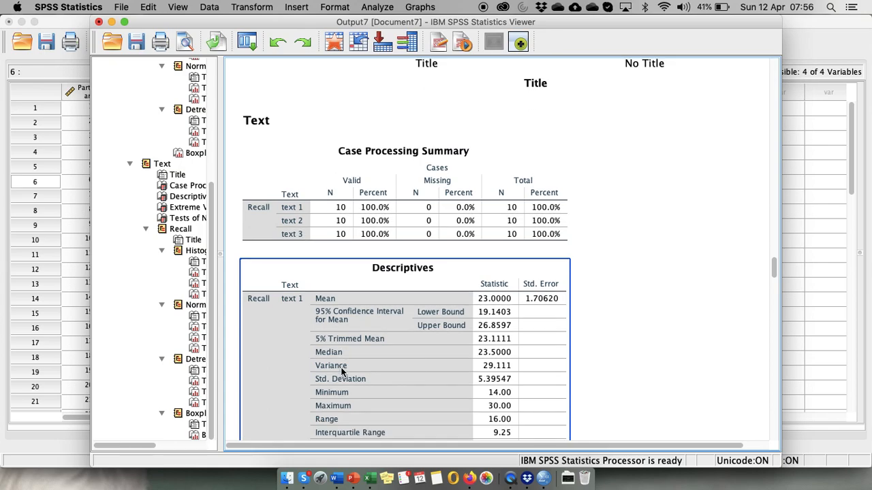
{"action": "scroll", "coordinate": [340, 367], "scroll_direction": "down", "scroll_amount": 3}
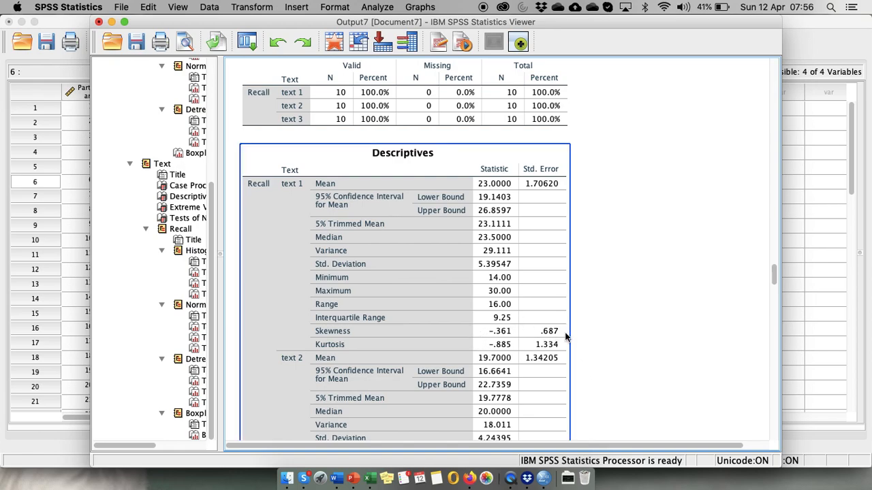
{"action": "scroll", "coordinate": [566, 337], "scroll_direction": "down", "scroll_amount": 5}
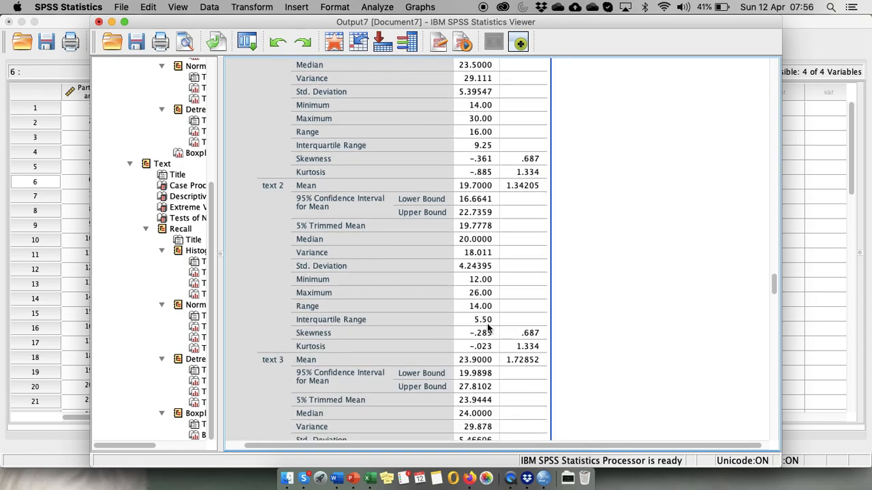
{"action": "scroll", "coordinate": [562, 338], "scroll_direction": "down", "scroll_amount": 5}
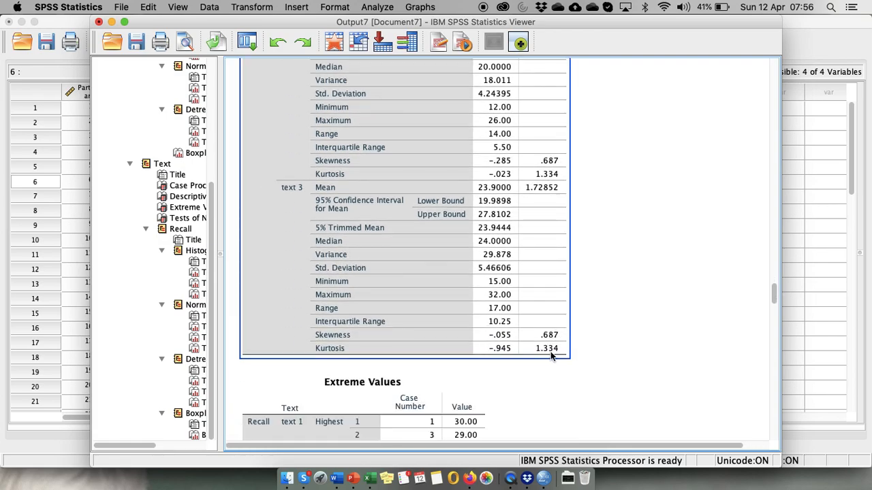
{"action": "scroll", "coordinate": [550, 351], "scroll_direction": "down", "scroll_amount": 14}
{"action": "scroll", "coordinate": [550, 352], "scroll_direction": "down", "scroll_amount": 7}
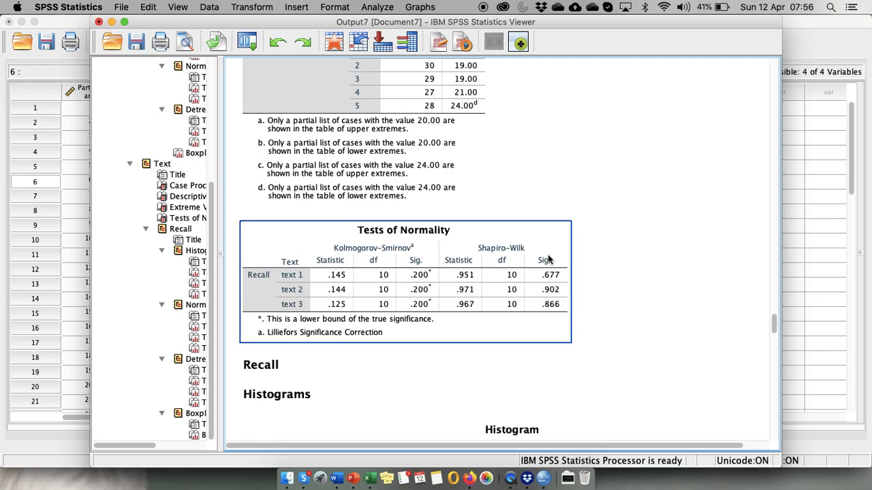
Examine the histograms, Q-Q plots and boxplots of Recall for text 1, text 2 and text 3.
{"action": "scroll", "coordinate": [660, 360], "scroll_direction": "down", "scroll_amount": 8}
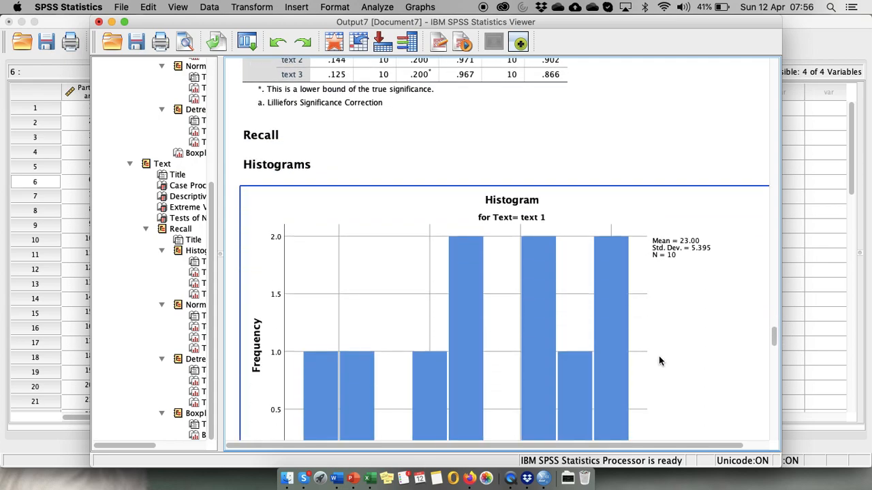
{"action": "scroll", "coordinate": [659, 360], "scroll_direction": "down", "scroll_amount": 2}
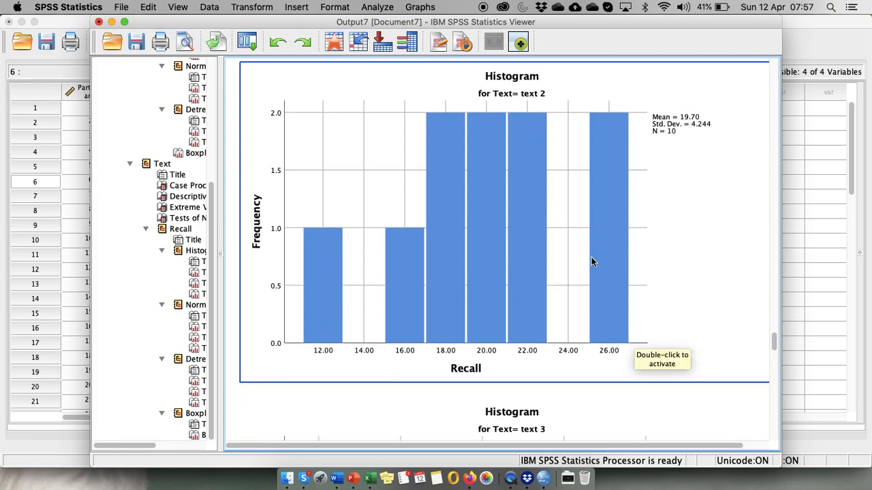
{"action": "scroll", "coordinate": [715, 348], "scroll_direction": "down", "scroll_amount": 5}
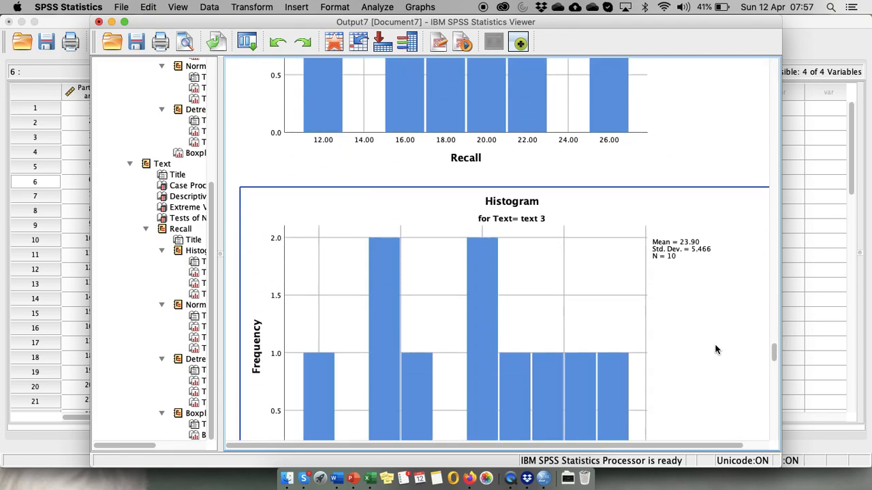
{"action": "scroll", "coordinate": [715, 348], "scroll_direction": "down", "scroll_amount": 3}
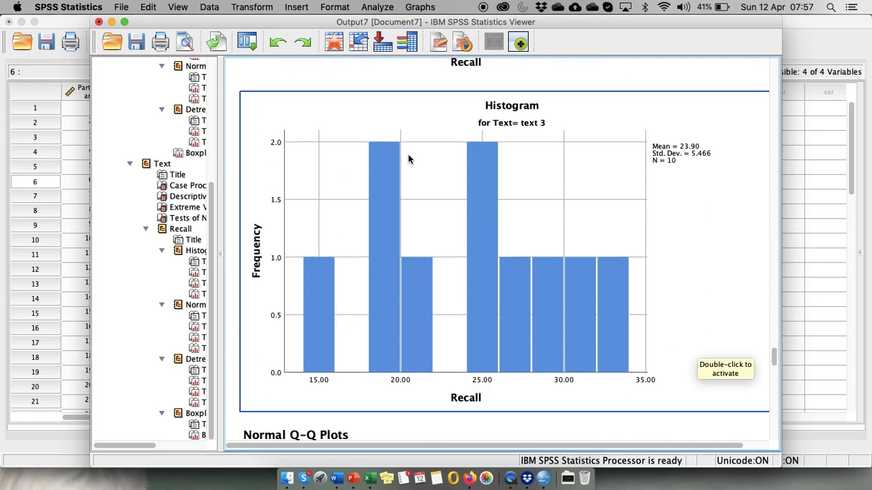
{"action": "scroll", "coordinate": [717, 325], "scroll_direction": "down", "scroll_amount": 1}
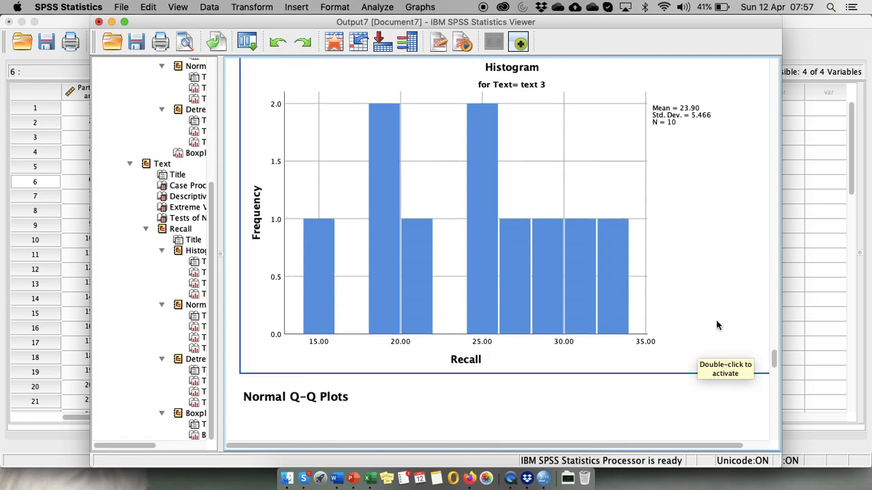
{"action": "scroll", "coordinate": [716, 325], "scroll_direction": "down", "scroll_amount": 15}
{"action": "scroll", "coordinate": [717, 325], "scroll_direction": "down", "scroll_amount": 20}
{"action": "scroll", "coordinate": [717, 325], "scroll_direction": "down", "scroll_amount": 17}
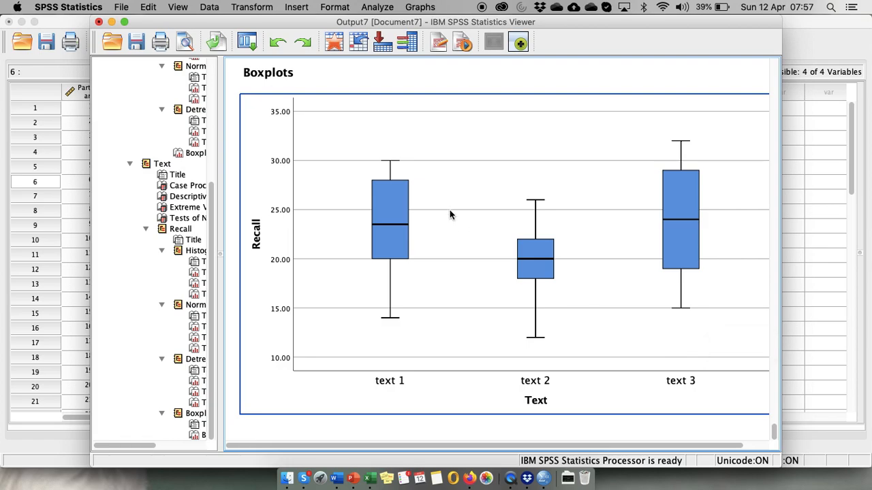
Set up a univariate General Linear Model with Recall as dependent variable and Title and Text as fixed factors.
{"action": "left_click", "coordinate": [377, 7]}
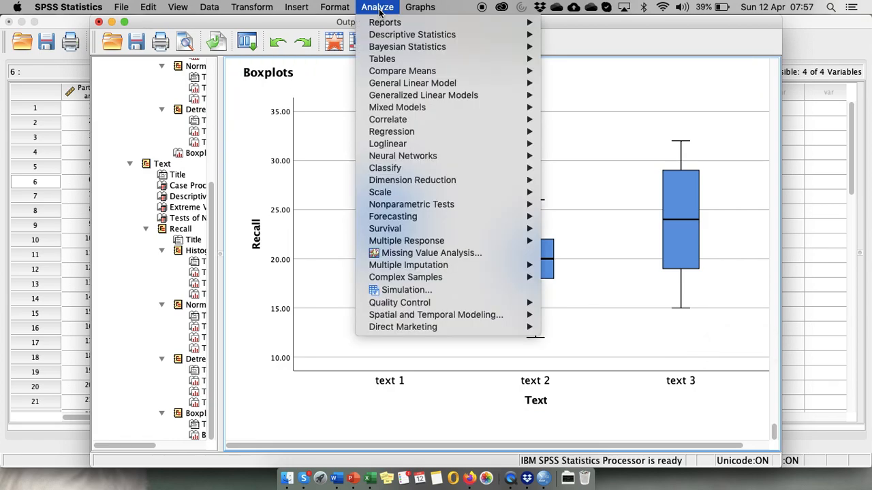
{"action": "mouse_move", "coordinate": [408, 85]}
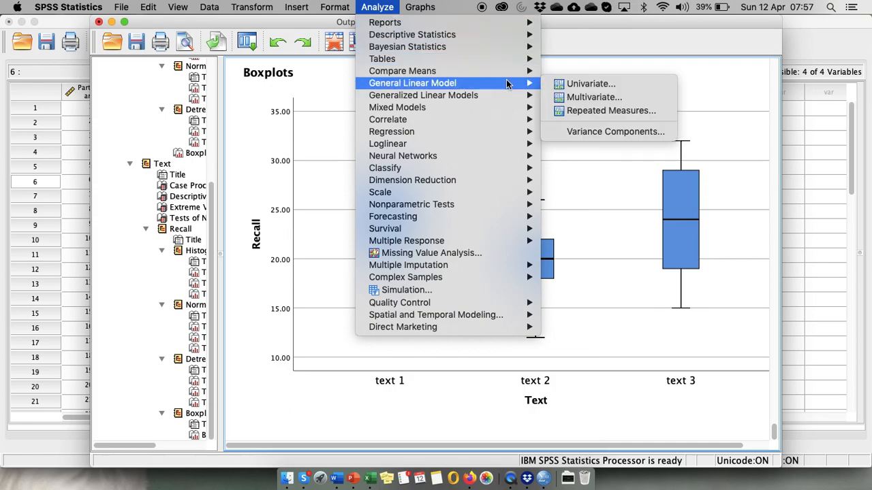
{"action": "left_click", "coordinate": [569, 84]}
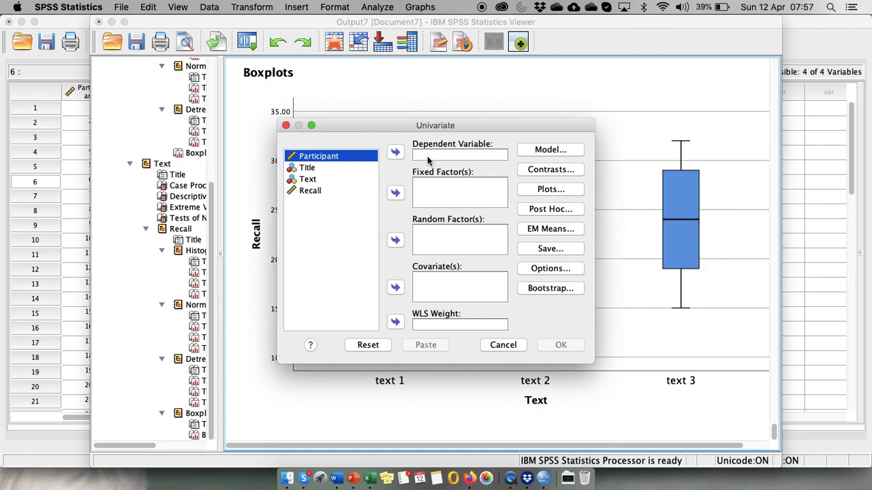
{"action": "left_click", "coordinate": [317, 192]}
{"action": "left_click", "coordinate": [395, 152]}
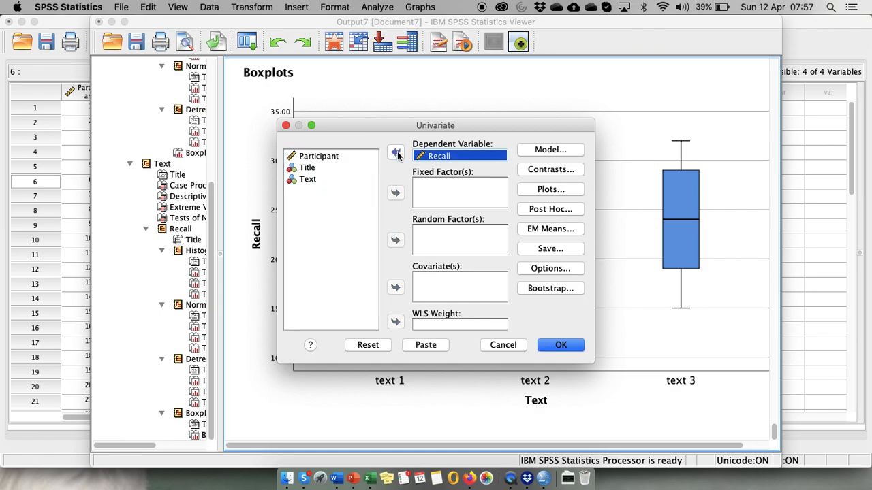
{"action": "left_click", "coordinate": [326, 168]}
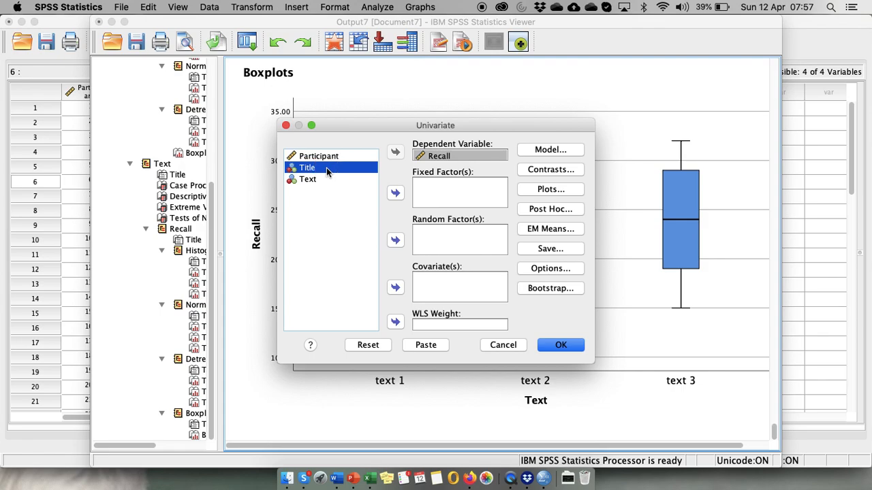
{"action": "left_click", "coordinate": [326, 179], "text": "shift"}
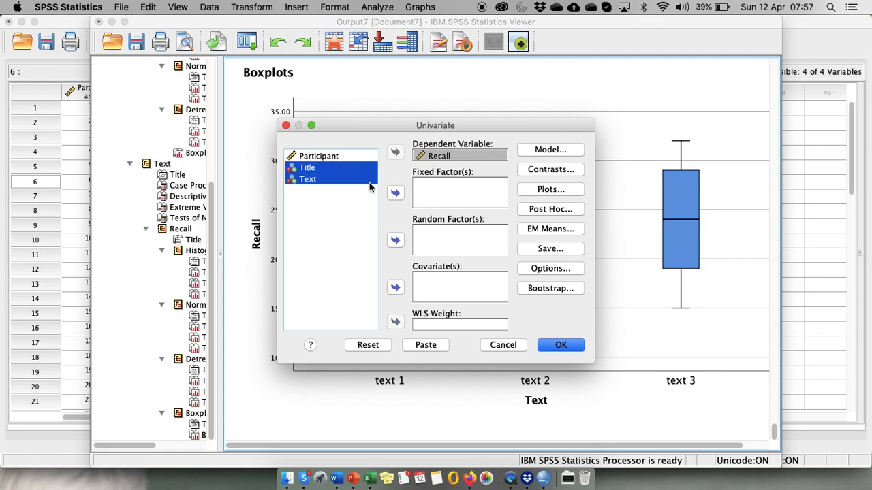
{"action": "left_click", "coordinate": [396, 194]}
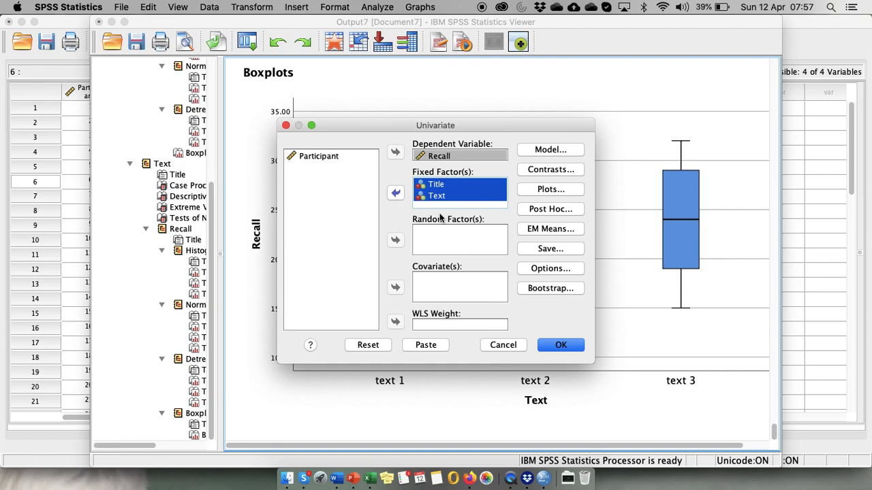
Add a Text*Title profile plot as a line chart, with Text on the horizontal axis and separate lines for Title.
{"action": "left_click", "coordinate": [557, 192]}
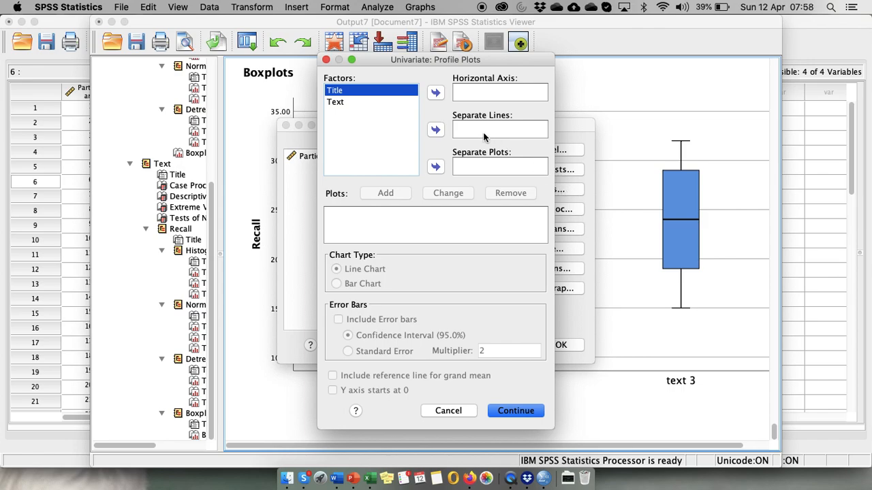
{"action": "left_click", "coordinate": [357, 104]}
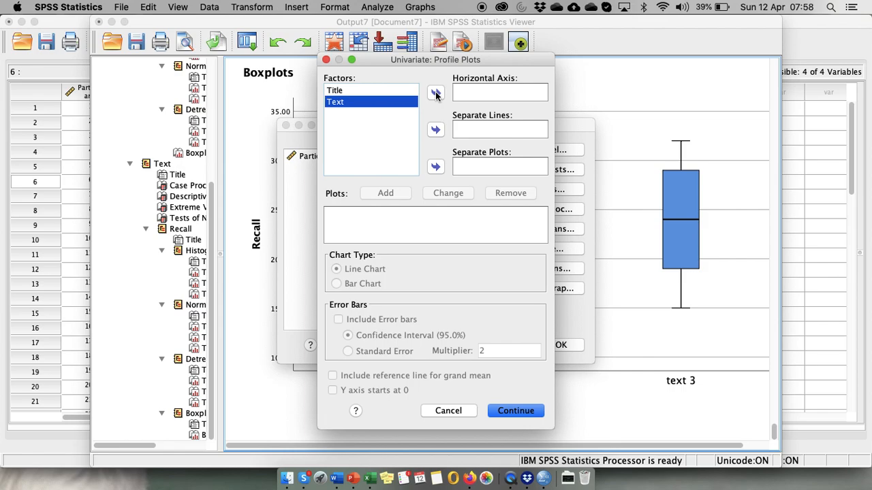
{"action": "left_click", "coordinate": [436, 94]}
{"action": "left_click", "coordinate": [353, 91]}
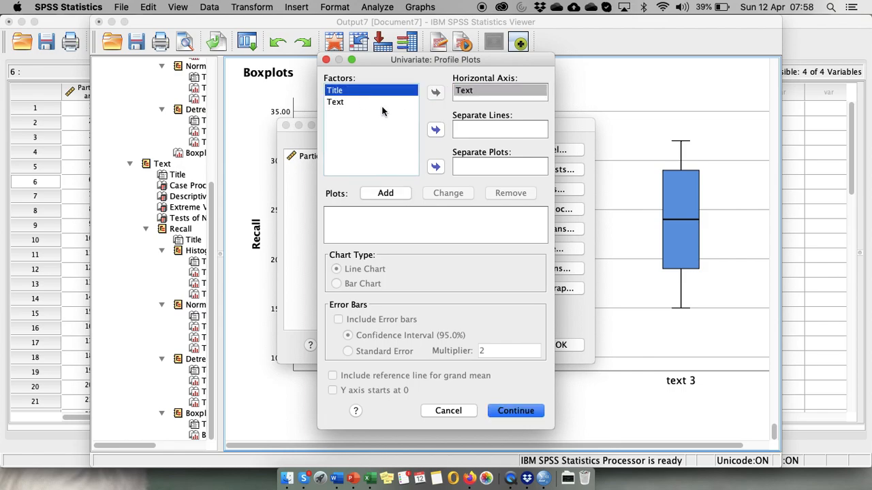
{"action": "left_click", "coordinate": [436, 130]}
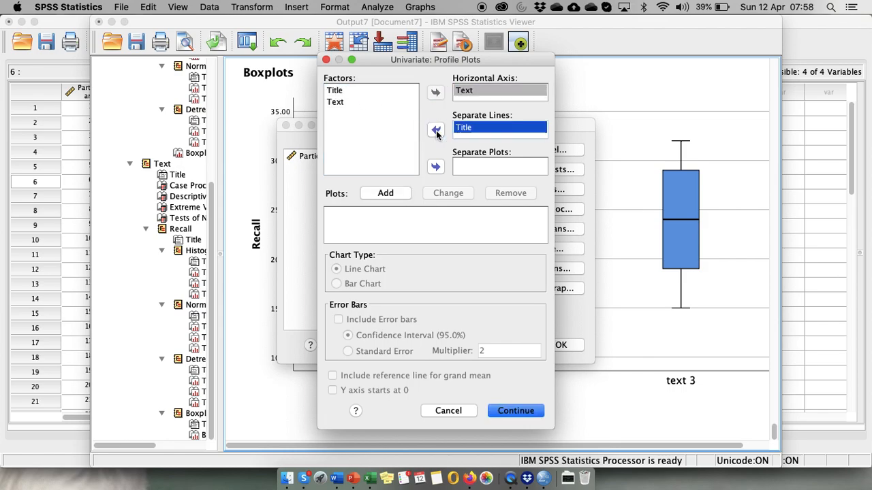
{"action": "left_click", "coordinate": [385, 193]}
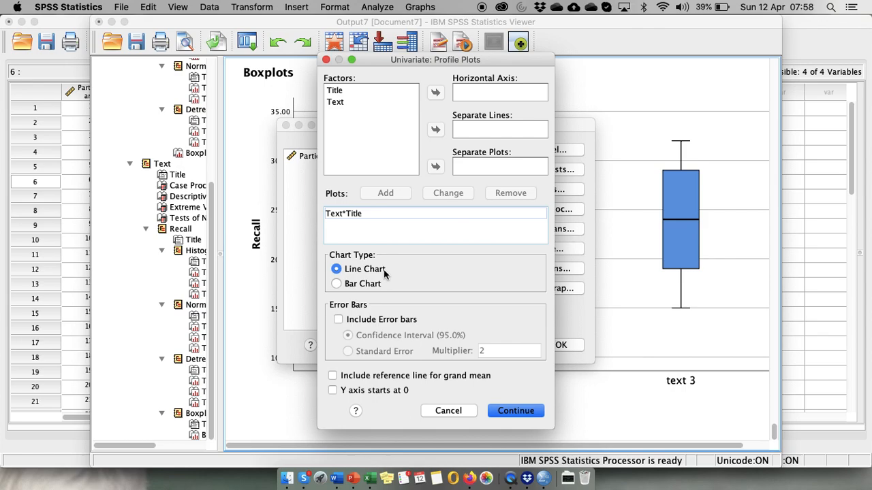
{"action": "left_click", "coordinate": [516, 415]}
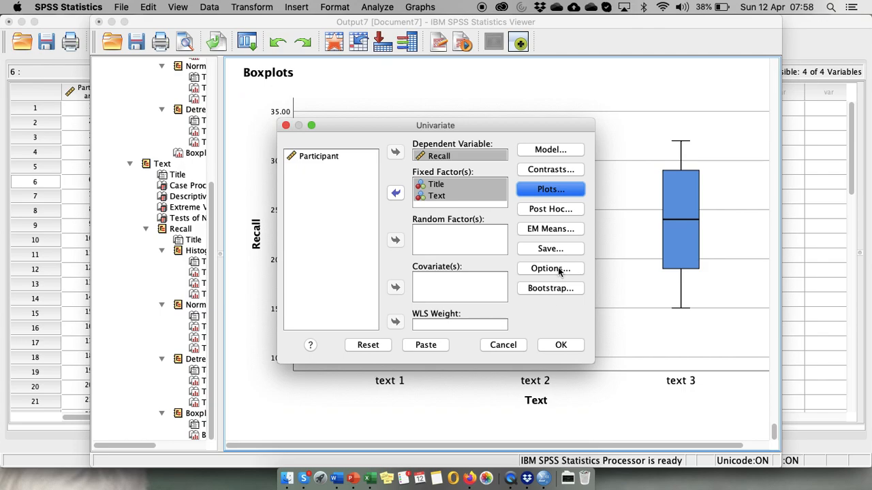
Request descriptive statistics and homogeneity tests, and run the univariate analysis.
{"action": "left_click", "coordinate": [558, 270]}
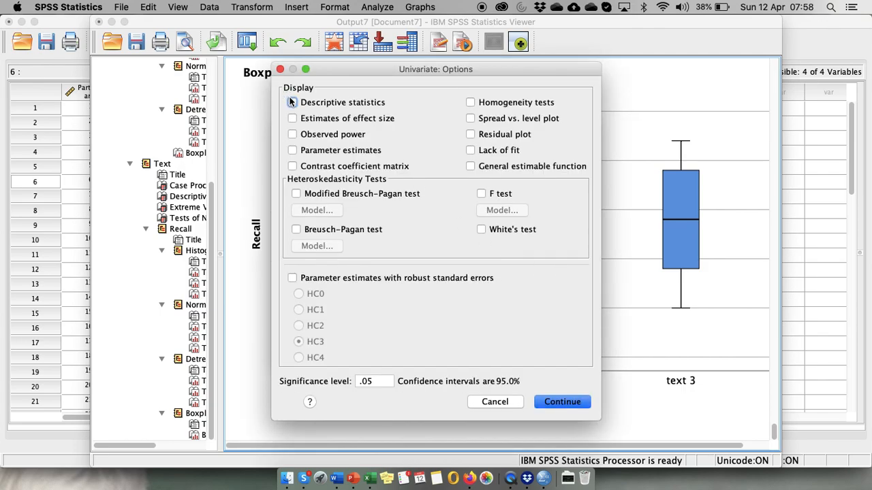
{"action": "left_click", "coordinate": [292, 102]}
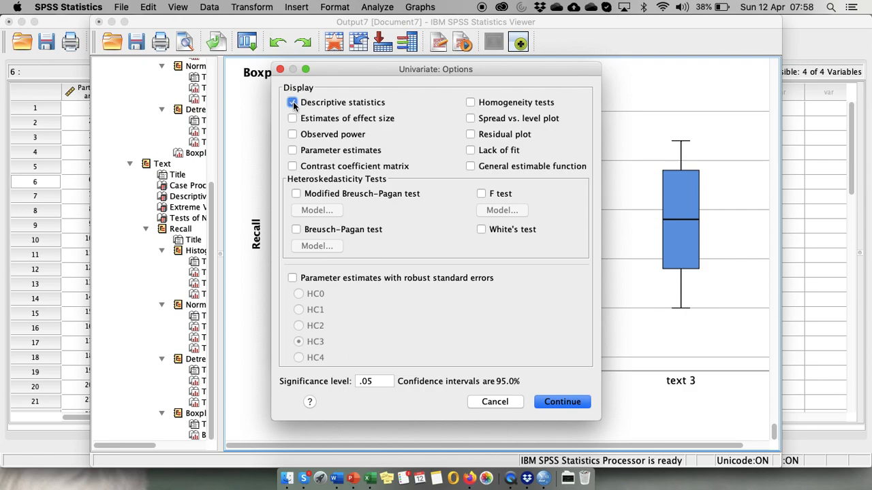
{"action": "left_click", "coordinate": [470, 103]}
{"action": "left_click", "coordinate": [563, 403]}
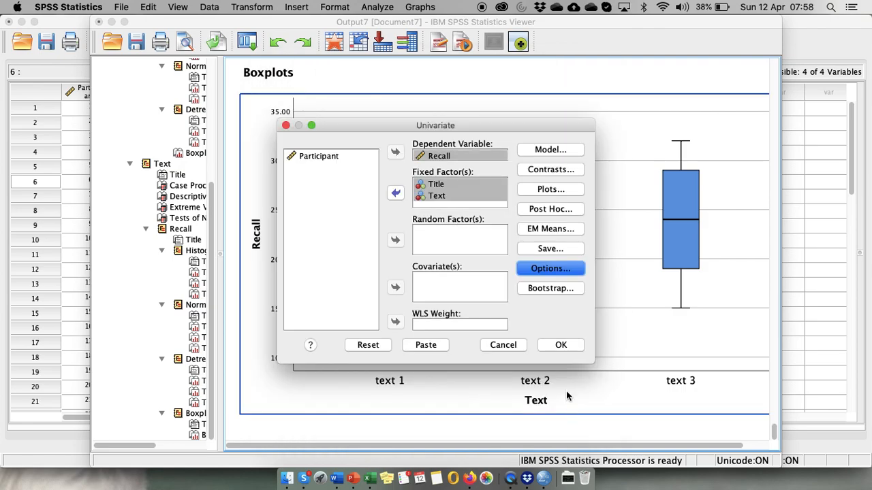
{"action": "left_click", "coordinate": [566, 347]}
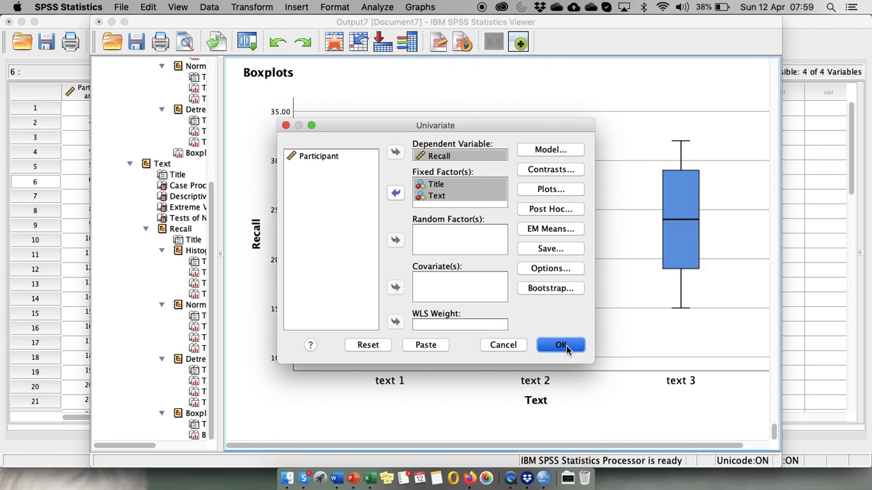
{"action": "left_click", "coordinate": [562, 345]}
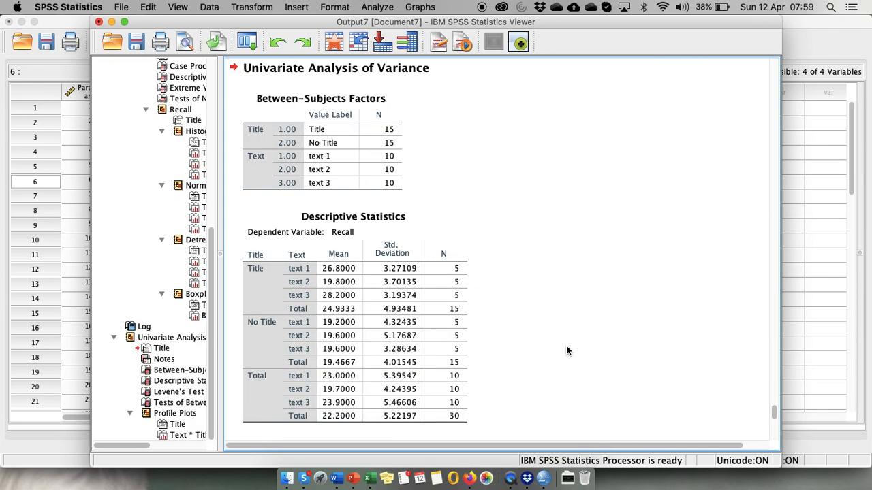
Examine the between-subjects factors and the descriptive statistics of Recall for each Title and Text combination.
{"action": "left_click", "coordinate": [382, 112]}
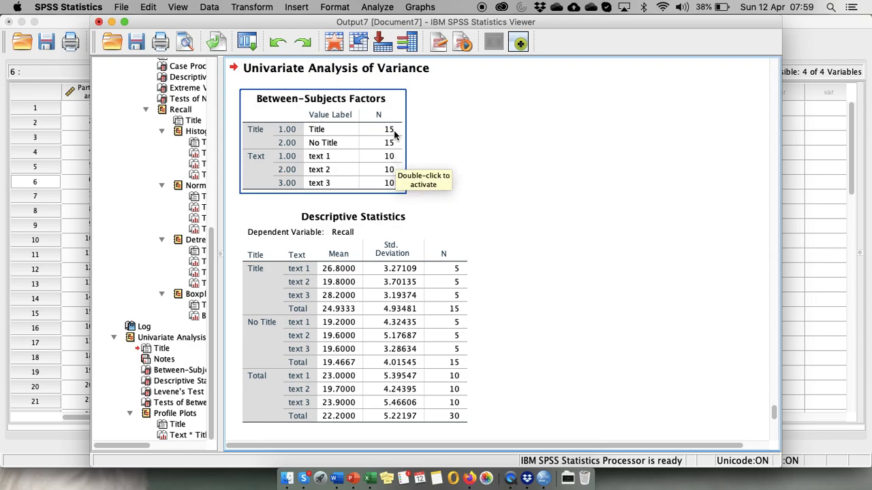
{"action": "left_click", "coordinate": [500, 206]}
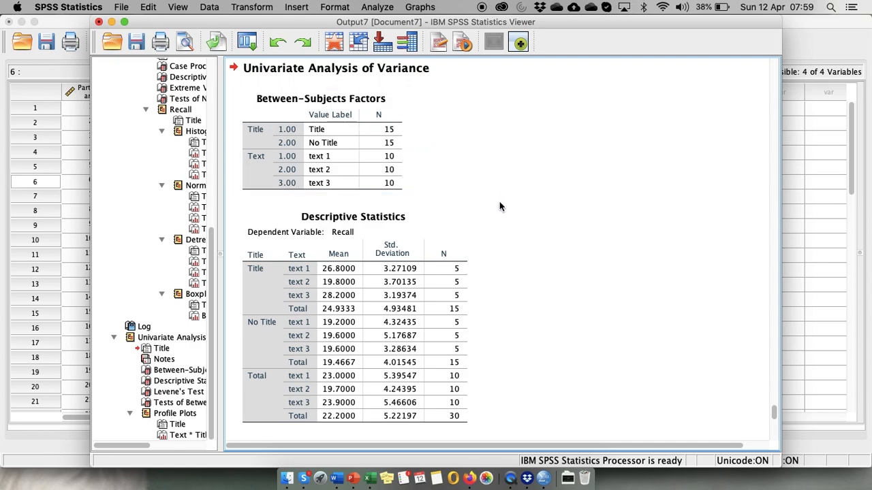
{"action": "left_click", "coordinate": [465, 268]}
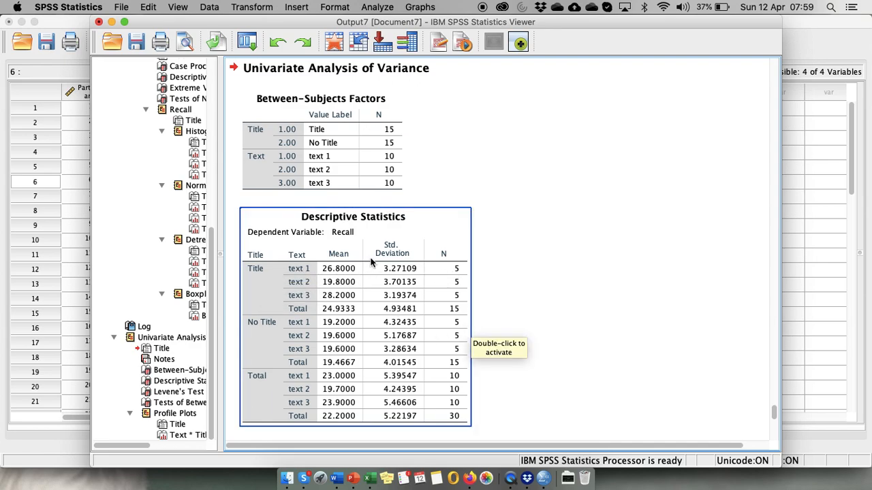
{"action": "left_click", "coordinate": [483, 289]}
{"action": "left_click", "coordinate": [284, 299]}
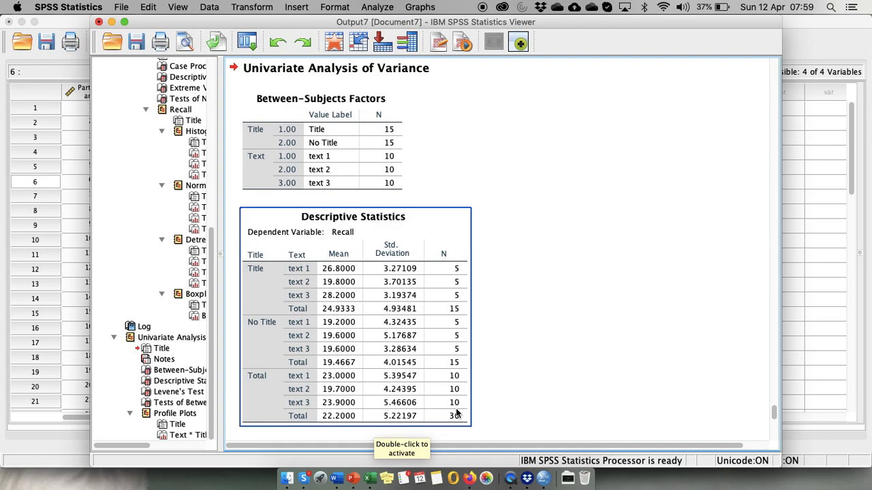
Examine Levene's test of equality of error variances and the tests of between-subjects effects for Recall.
{"action": "left_click", "coordinate": [498, 385]}
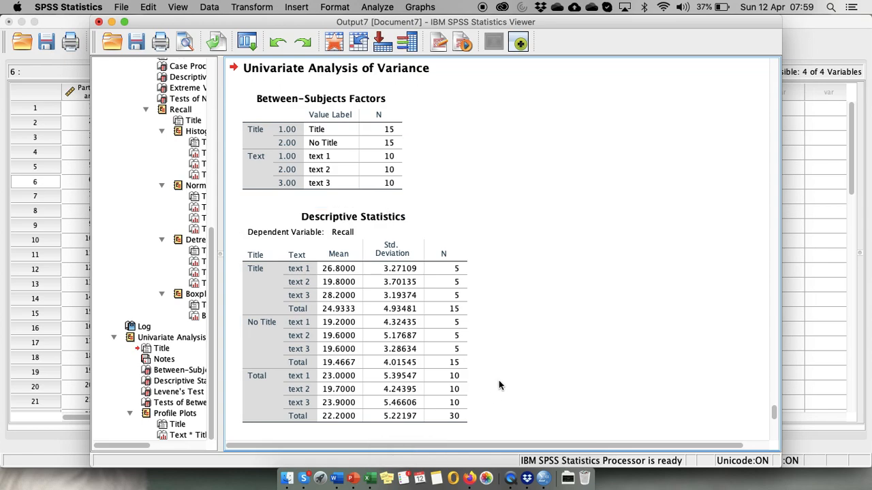
{"action": "scroll", "coordinate": [499, 386], "scroll_direction": "down", "scroll_amount": 5}
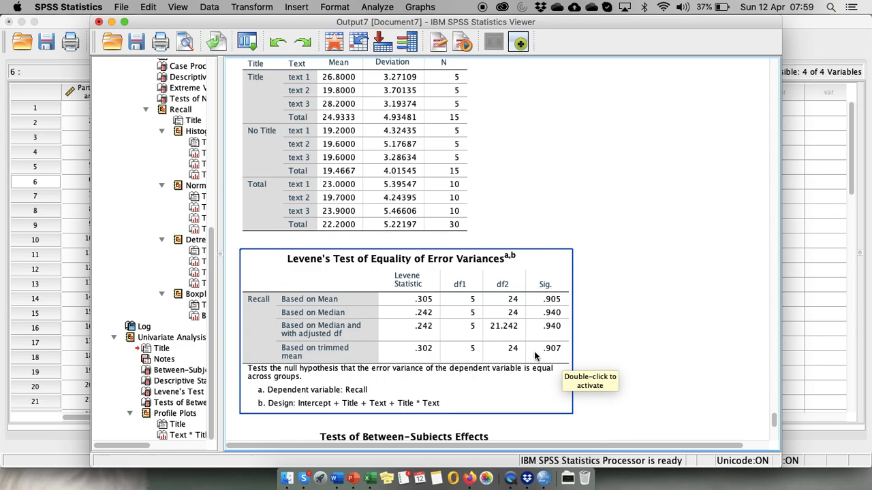
{"action": "scroll", "coordinate": [635, 370], "scroll_direction": "down", "scroll_amount": 5}
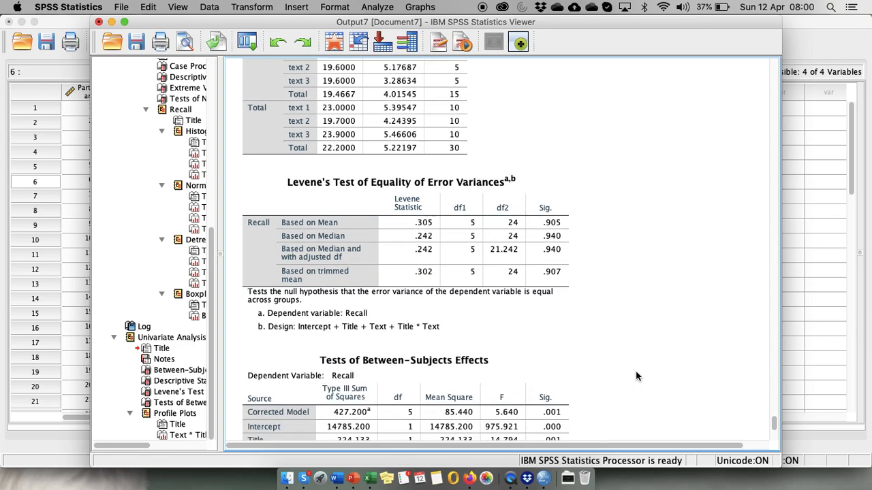
{"action": "scroll", "coordinate": [635, 371], "scroll_direction": "down", "scroll_amount": 3}
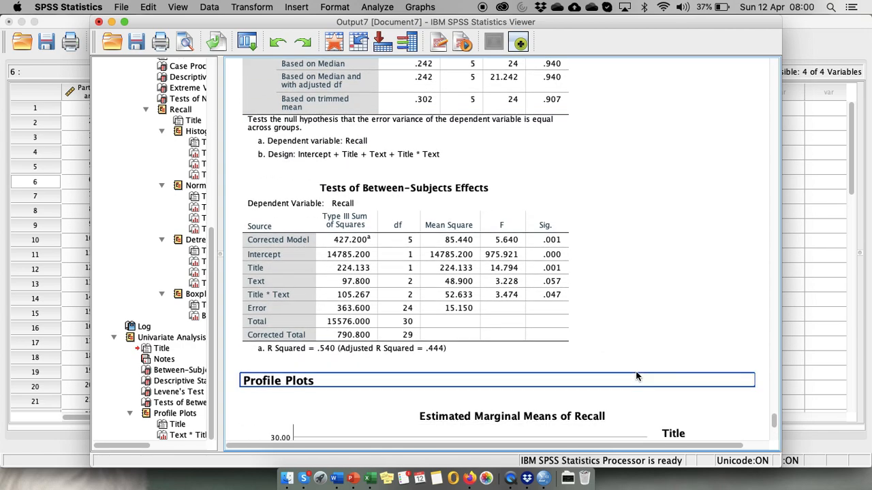
{"action": "left_click", "coordinate": [545, 280]}
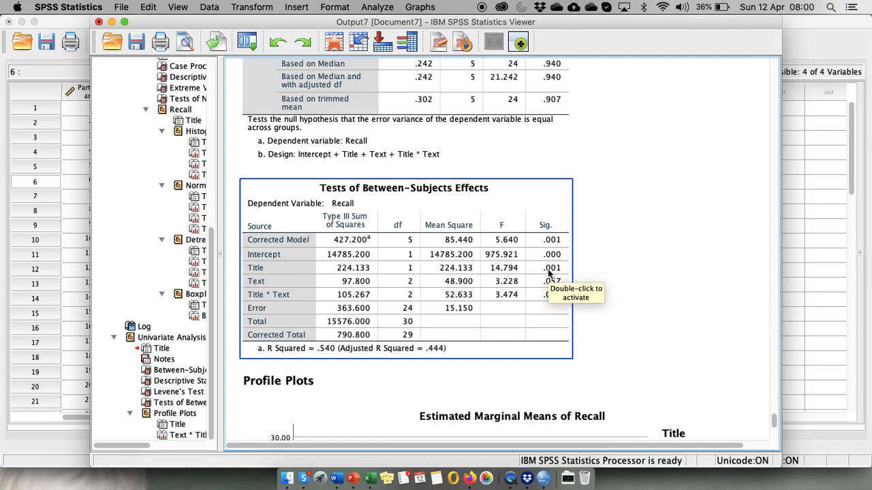
Compare the overall Title and No Title means of Recall in the descriptive statistics.
{"action": "scroll", "coordinate": [547, 269], "scroll_direction": "up", "scroll_amount": 10}
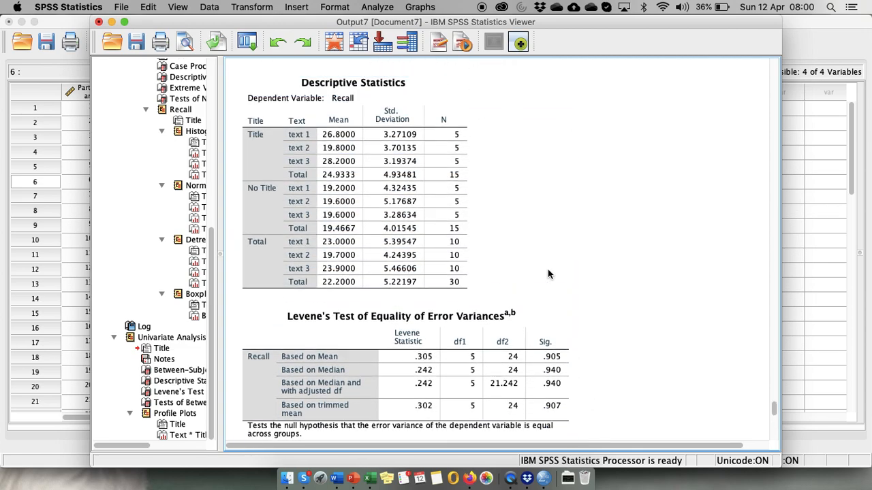
{"action": "left_click", "coordinate": [307, 167]}
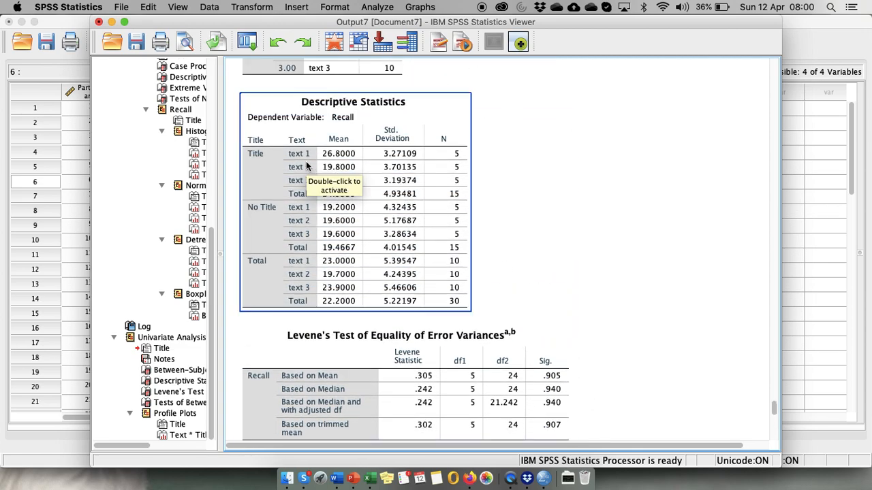
{"action": "left_click", "coordinate": [553, 205]}
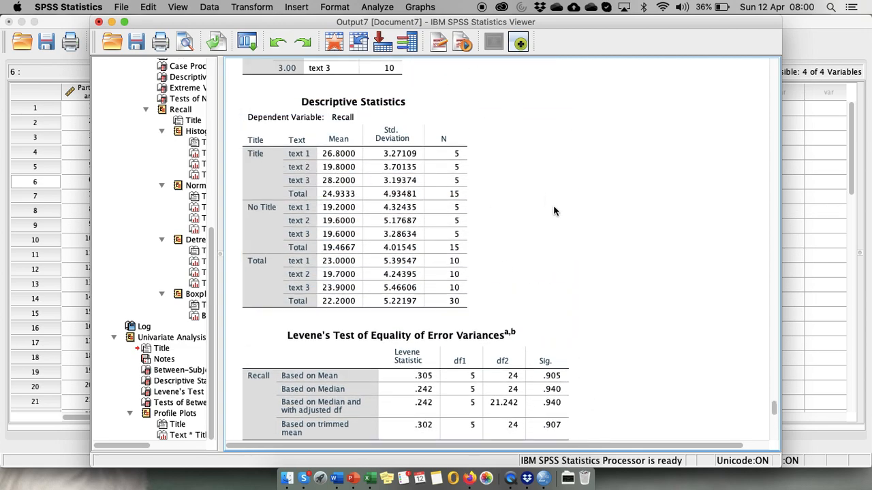
{"action": "left_click", "coordinate": [354, 199]}
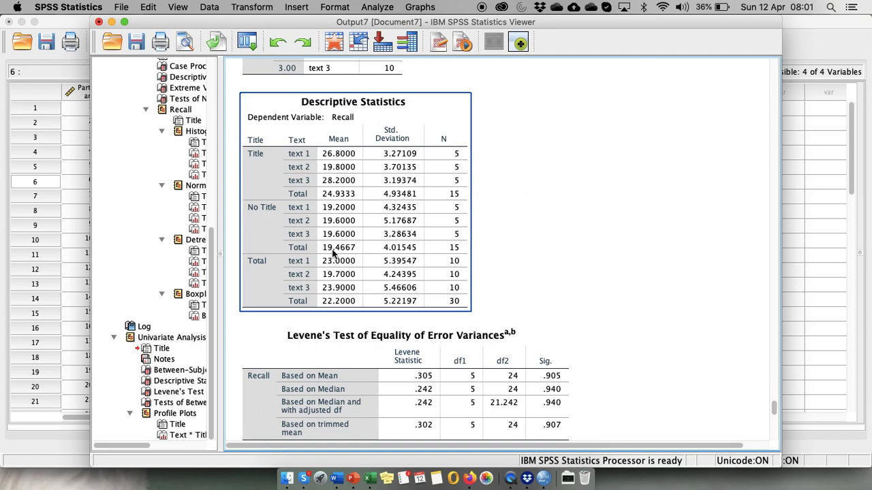
{"action": "left_click", "coordinate": [549, 329]}
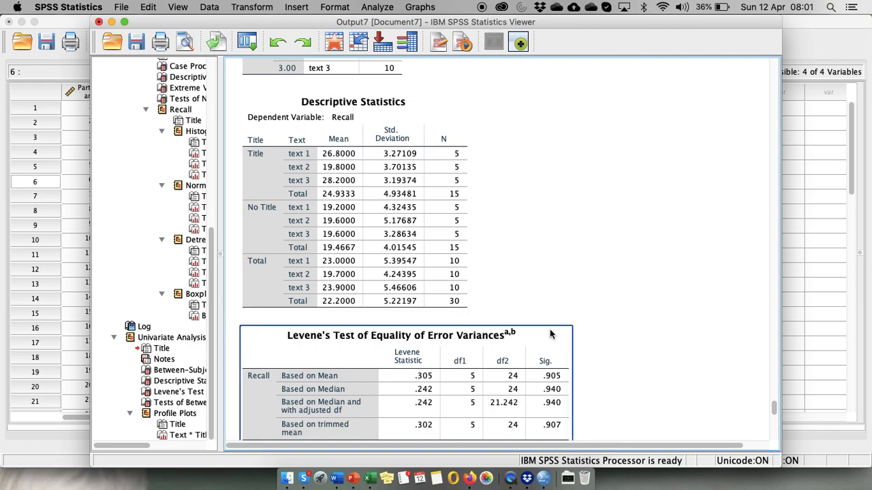
Examine the Text and Title * Text effects in the between-subjects table and the interaction in the profile plot.
{"action": "scroll", "coordinate": [550, 329], "scroll_direction": "down", "scroll_amount": 3}
{"action": "scroll", "coordinate": [638, 372], "scroll_direction": "down", "scroll_amount": 10}
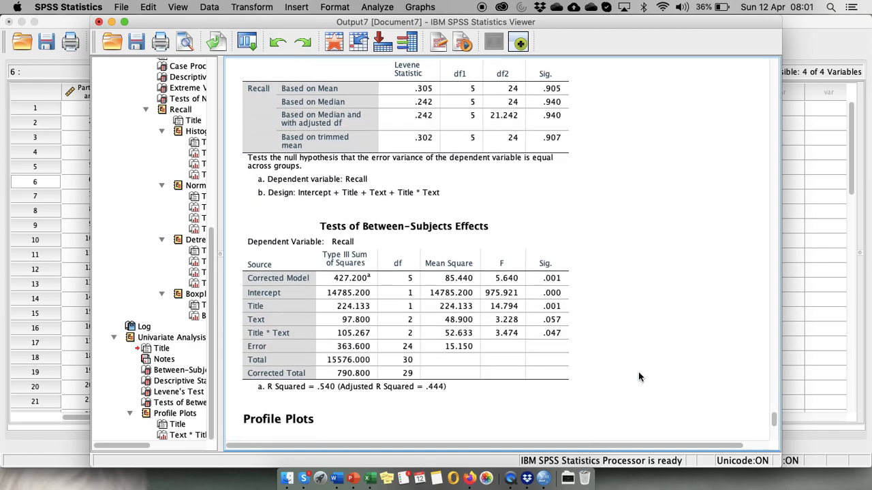
{"action": "left_click", "coordinate": [525, 249]}
{"action": "scroll", "coordinate": [304, 269], "scroll_direction": "up", "scroll_amount": 1}
{"action": "scroll", "coordinate": [304, 269], "scroll_direction": "left", "scroll_amount": 1}
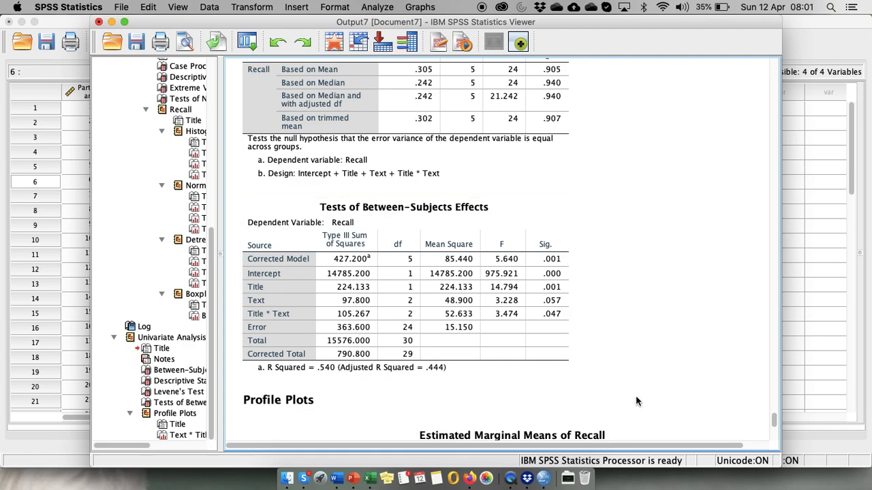
{"action": "scroll", "coordinate": [628, 393], "scroll_direction": "down", "scroll_amount": 10}
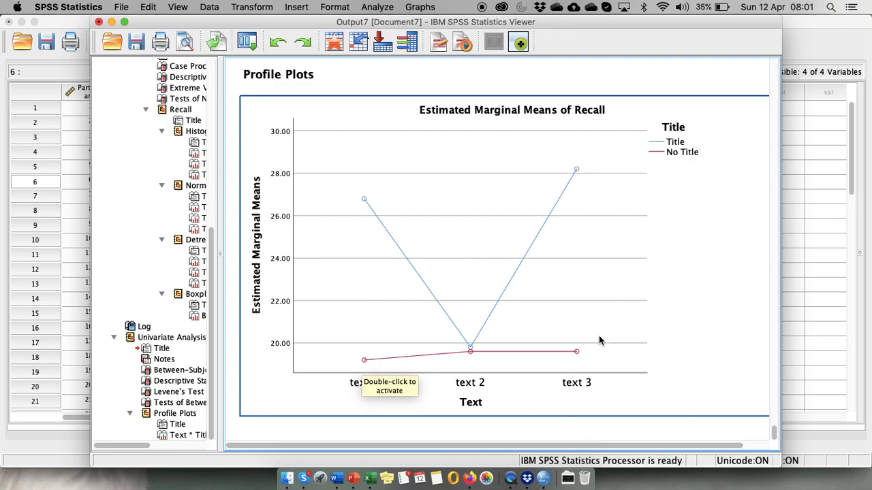
{"action": "scroll", "coordinate": [600, 337], "scroll_direction": "down", "scroll_amount": 1}
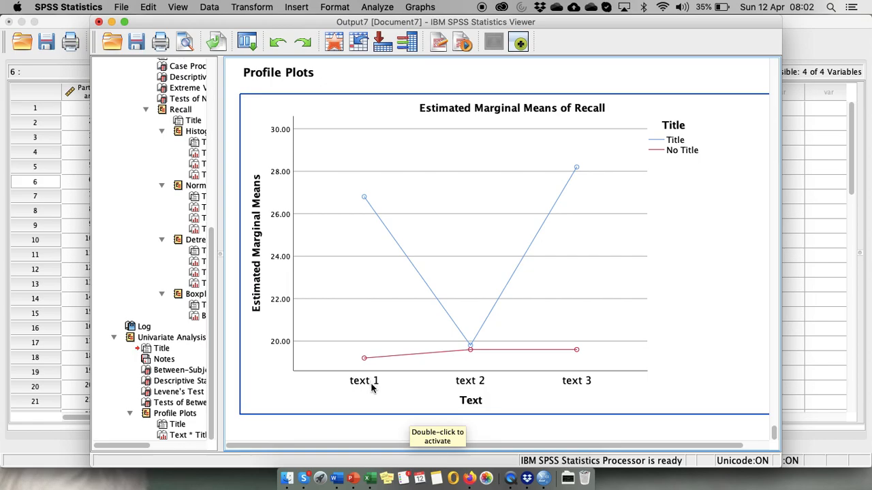
Return to SPSS Statistics with the "ANOVA simple effects Unrelated 2F_TitleText (vid).sav" data set and enlarge its data editor.
{"action": "key", "text": "super+Tab"}
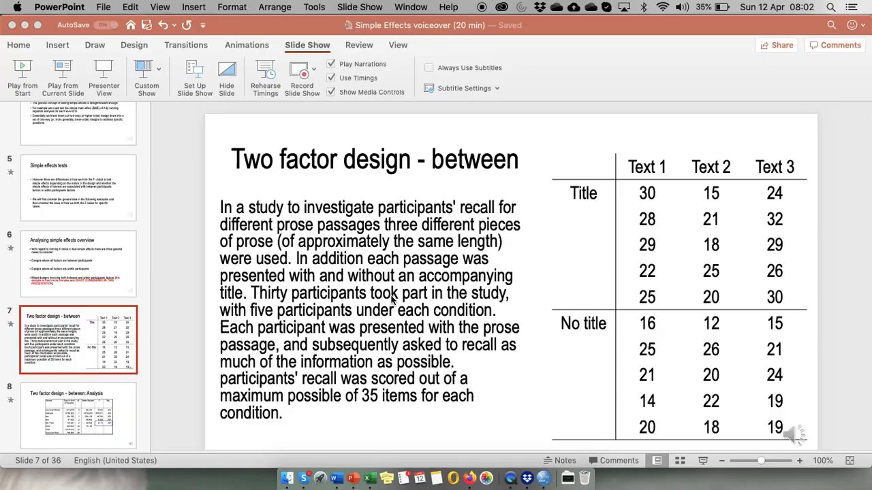
{"action": "key", "text": "ctrl+Up"}
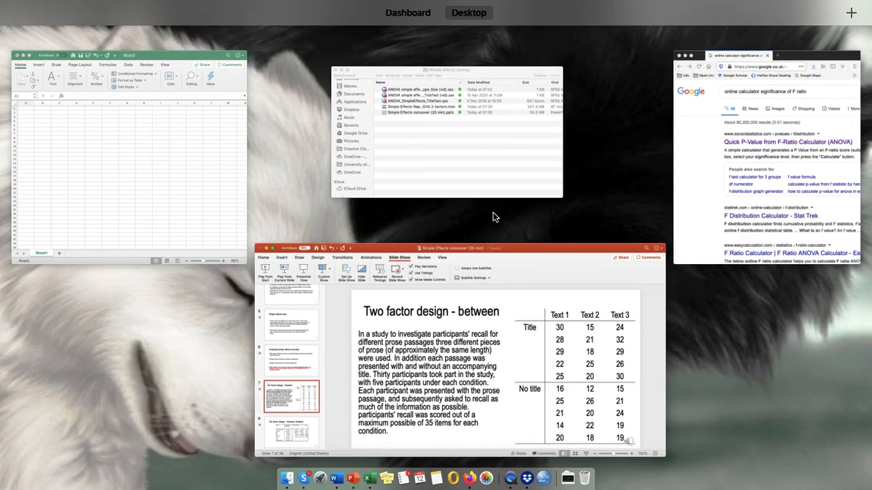
{"action": "left_click", "coordinate": [543, 481]}
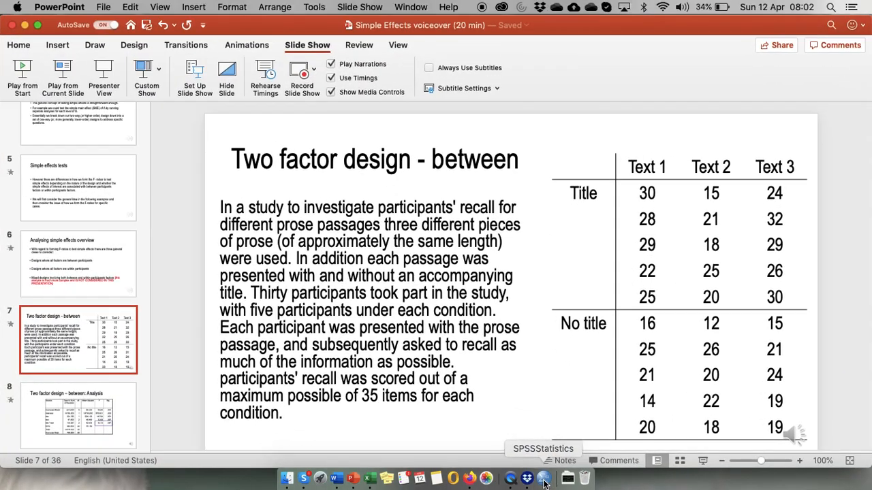
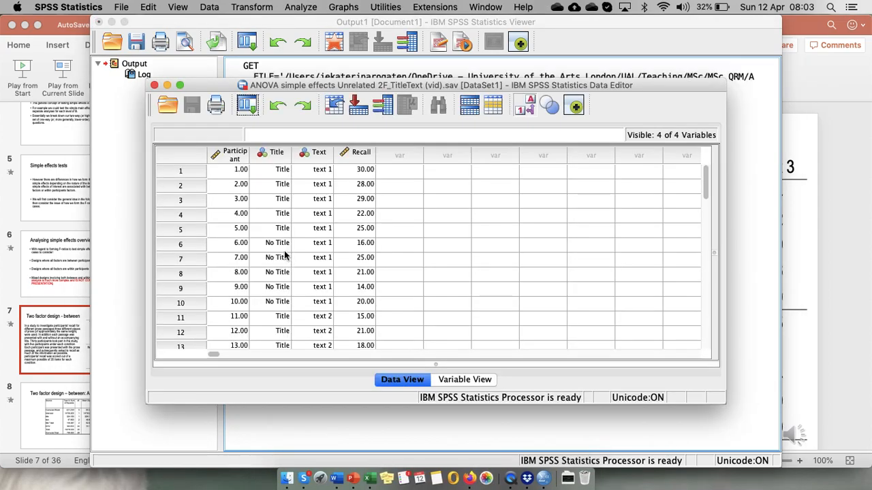
{"action": "left_click", "coordinate": [180, 85]}
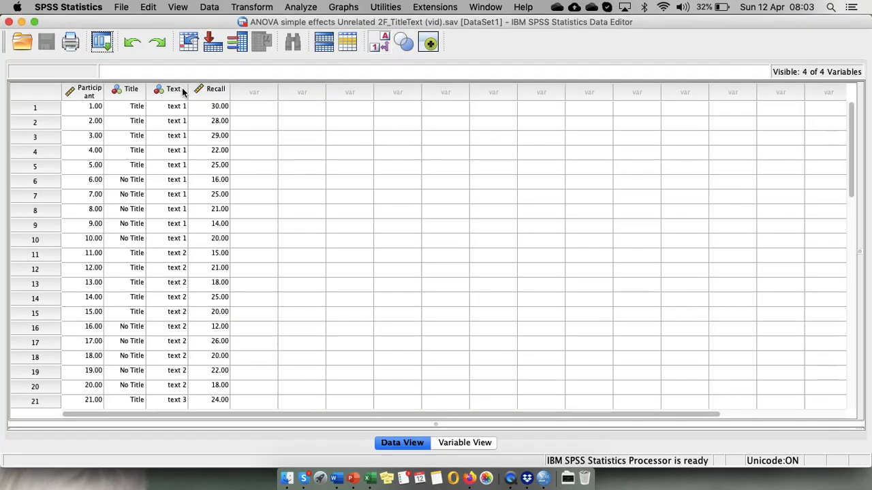
Set up a univariate General Linear Model with Recall as dependent variable and Title and Text as fixed factors.
{"action": "left_click", "coordinate": [302, 8]}
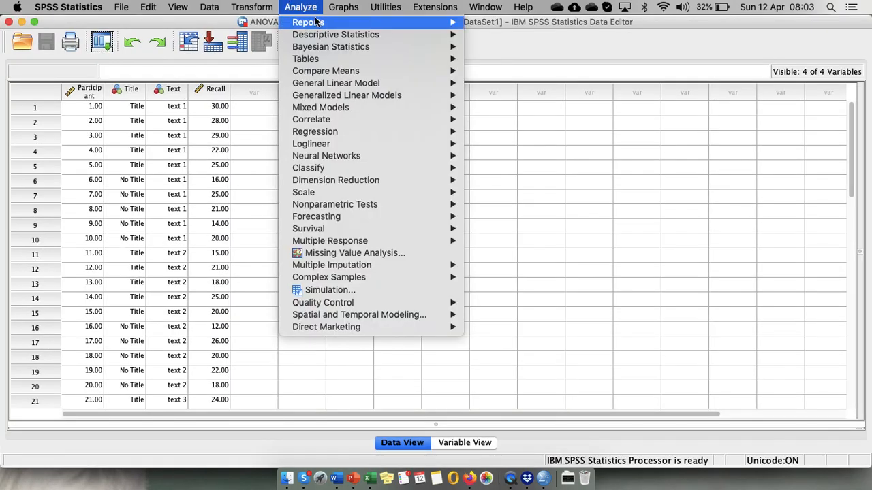
{"action": "mouse_move", "coordinate": [329, 75]}
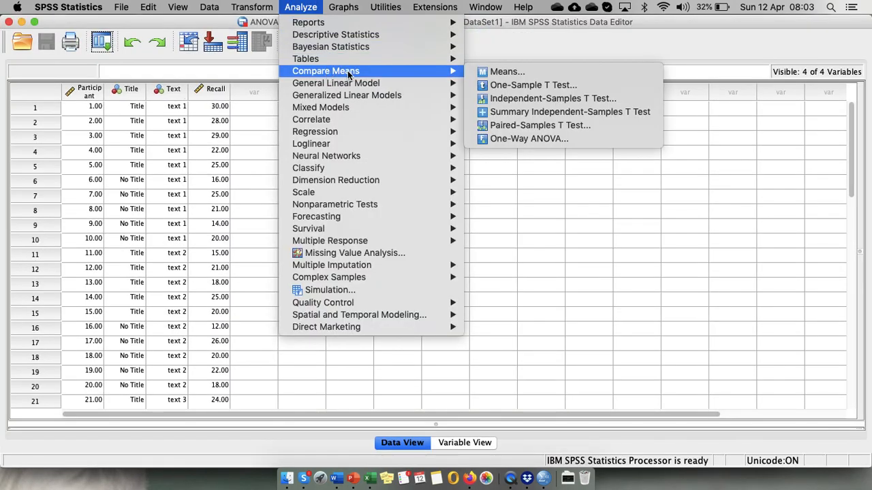
{"action": "left_click", "coordinate": [491, 84]}
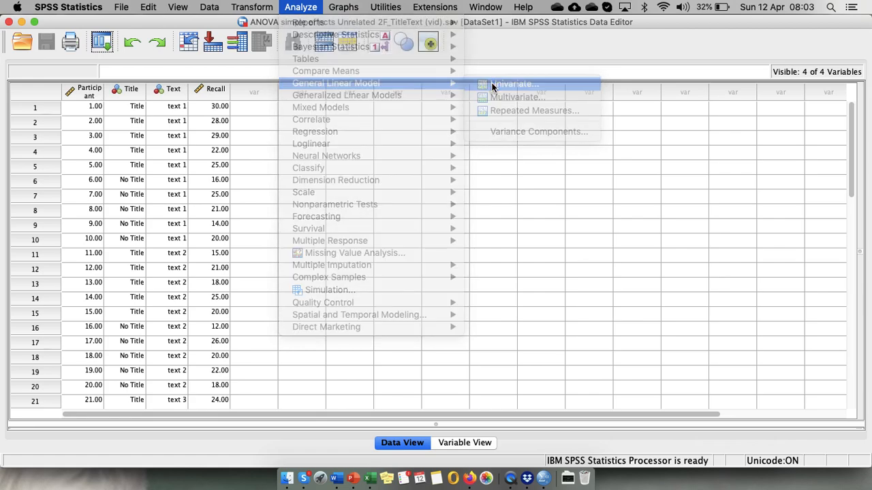
{"action": "left_click", "coordinate": [314, 191]}
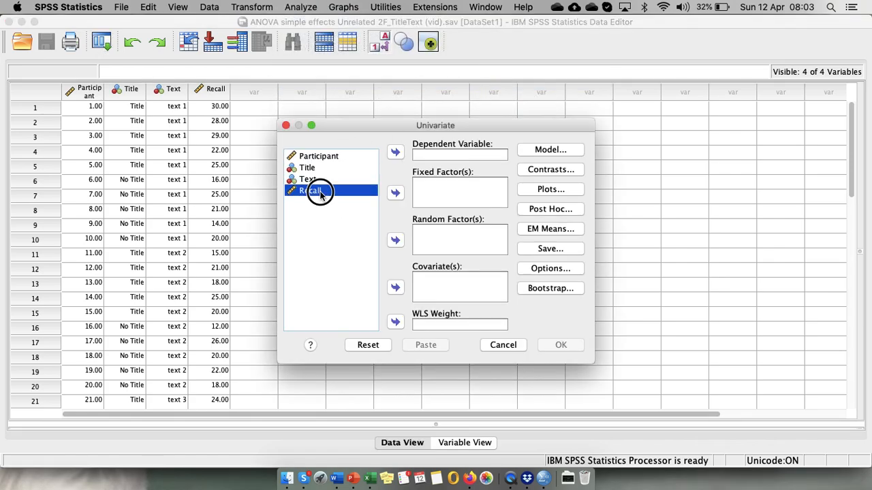
{"action": "left_click", "coordinate": [396, 152]}
{"action": "left_click", "coordinate": [318, 169]}
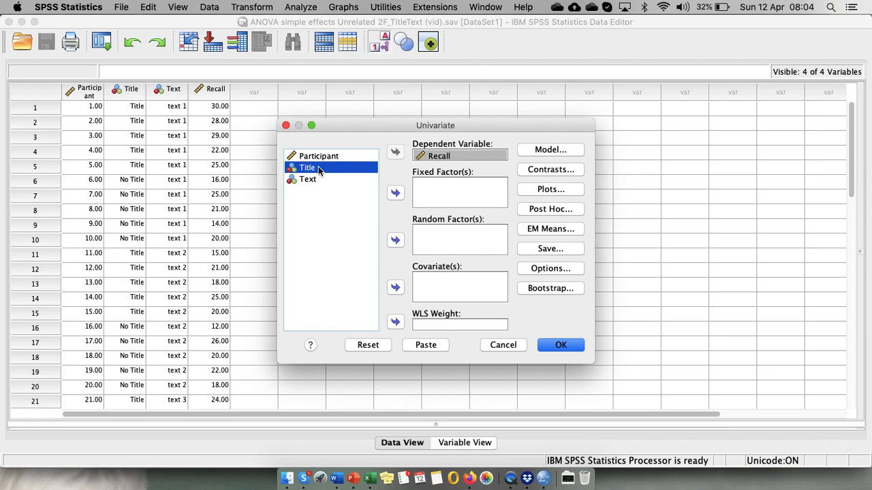
{"action": "key", "text": "shift+Down"}
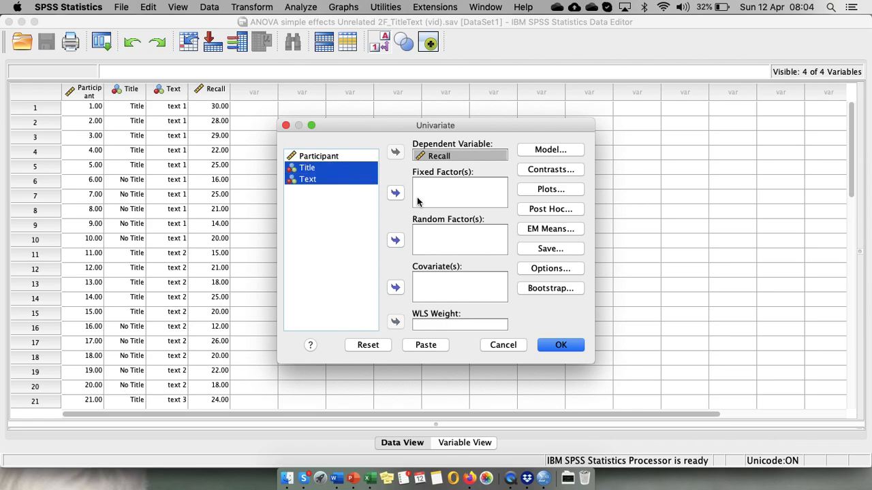
{"action": "left_click", "coordinate": [396, 194]}
Add a Text*Title profile plot with Text on the horizontal axis and separate lines for Title.
{"action": "left_click", "coordinate": [560, 194]}
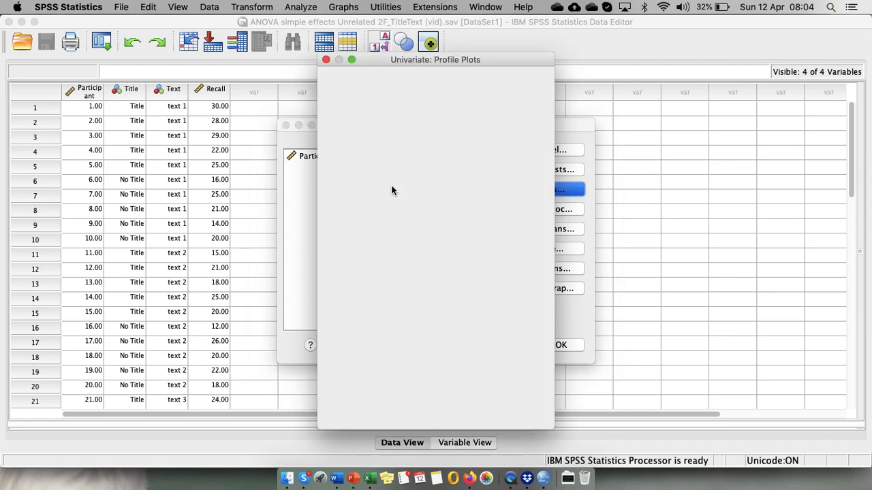
{"action": "left_click", "coordinate": [350, 103]}
{"action": "left_click", "coordinate": [435, 92]}
{"action": "left_click", "coordinate": [378, 90]}
{"action": "left_click", "coordinate": [435, 129]}
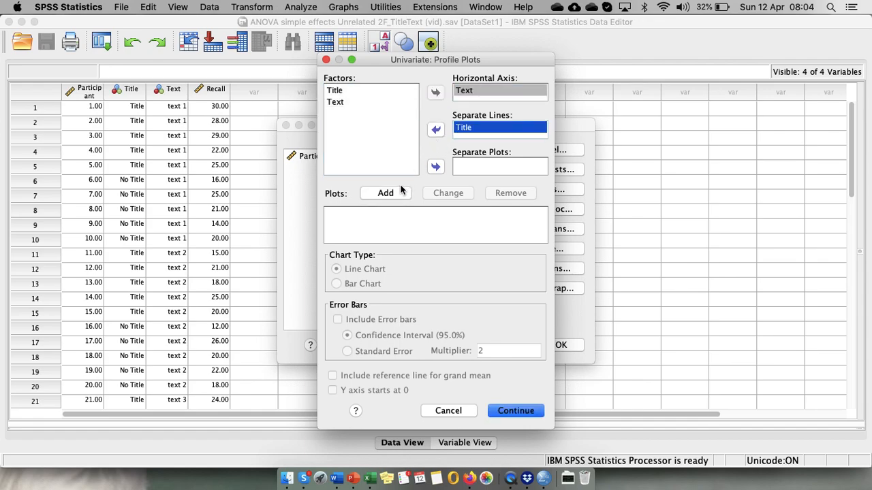
{"action": "left_click", "coordinate": [385, 193]}
{"action": "left_click", "coordinate": [504, 412]}
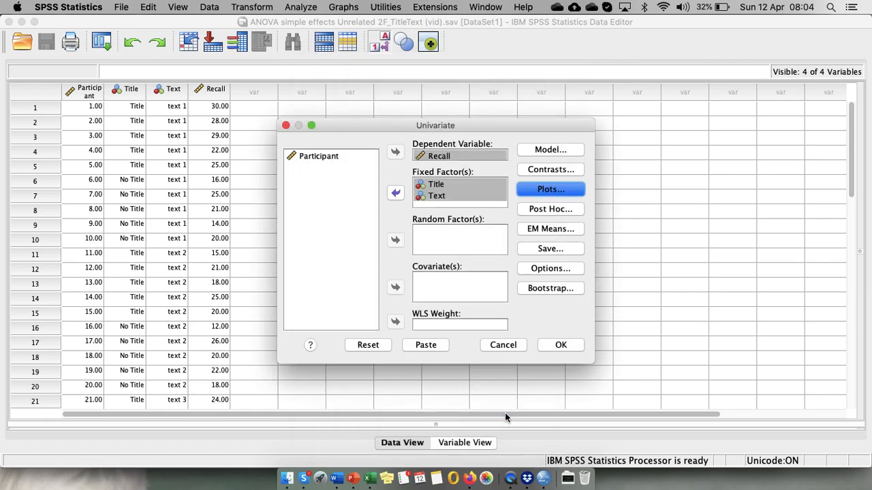
Request descriptive statistics and homogeneity tests, and run the univariate analysis.
{"action": "left_click", "coordinate": [551, 270]}
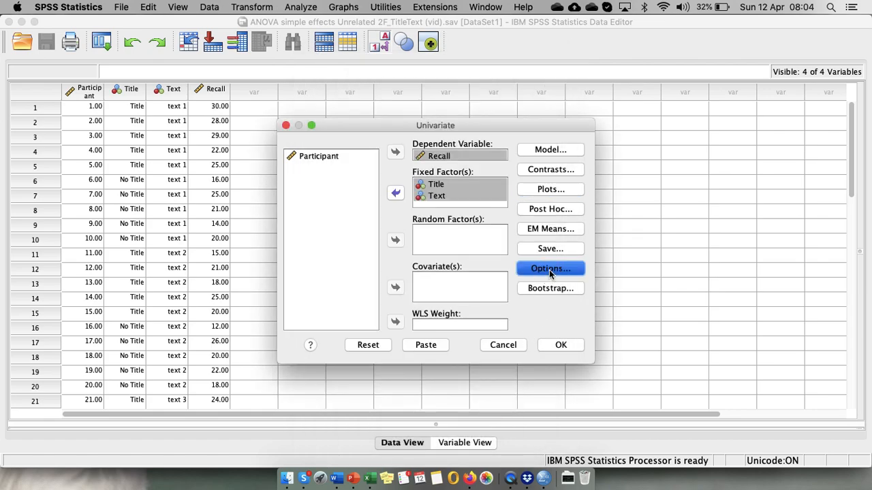
{"action": "left_click", "coordinate": [292, 103]}
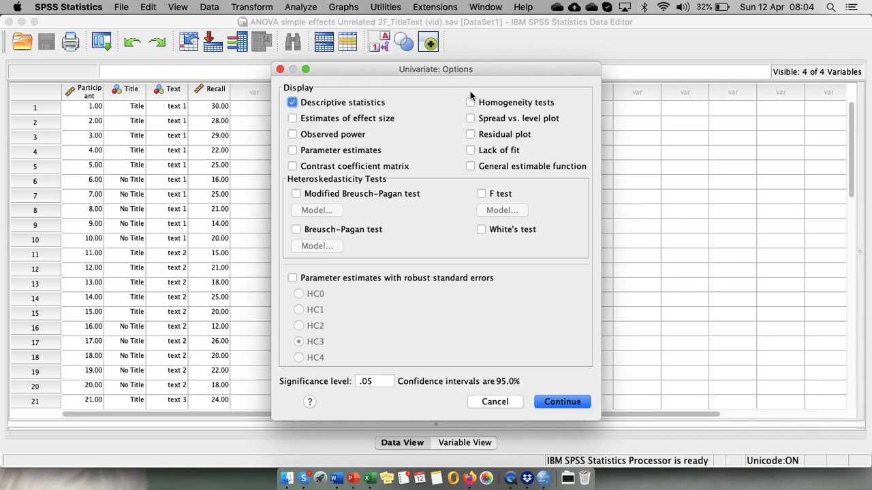
{"action": "left_click", "coordinate": [470, 103]}
{"action": "left_click", "coordinate": [562, 402]}
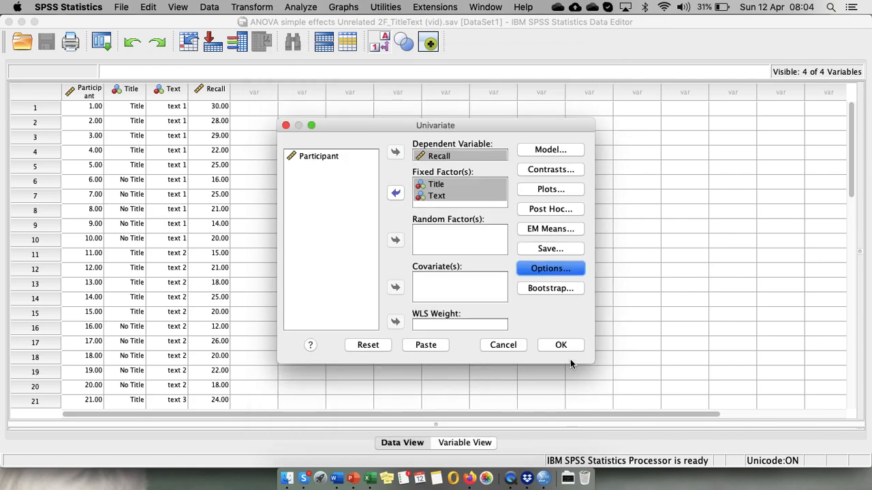
{"action": "left_click", "coordinate": [564, 346]}
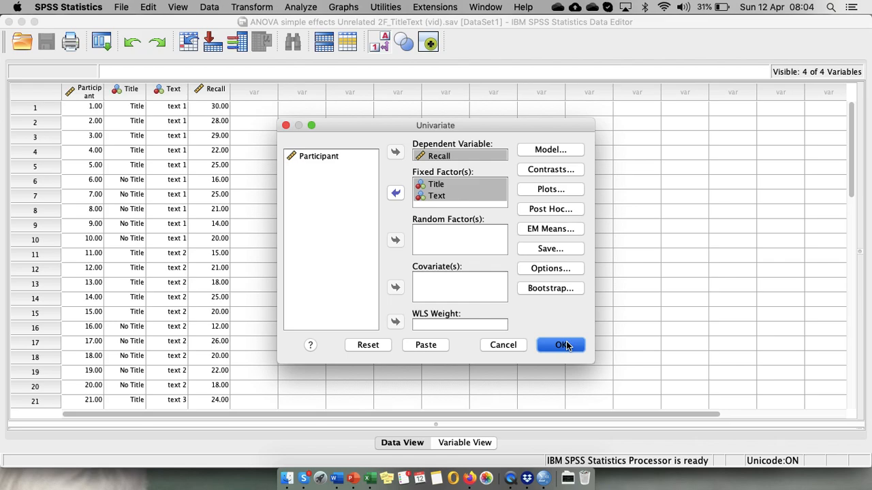
{"action": "left_click", "coordinate": [562, 345]}
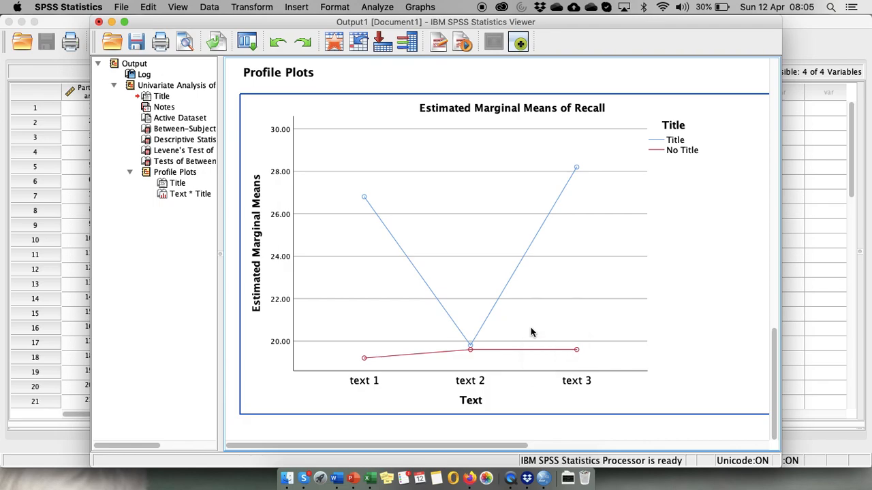
Split the file to compare groups based on Text, sorting the file by the grouping variable.
{"action": "left_click", "coordinate": [209, 9]}
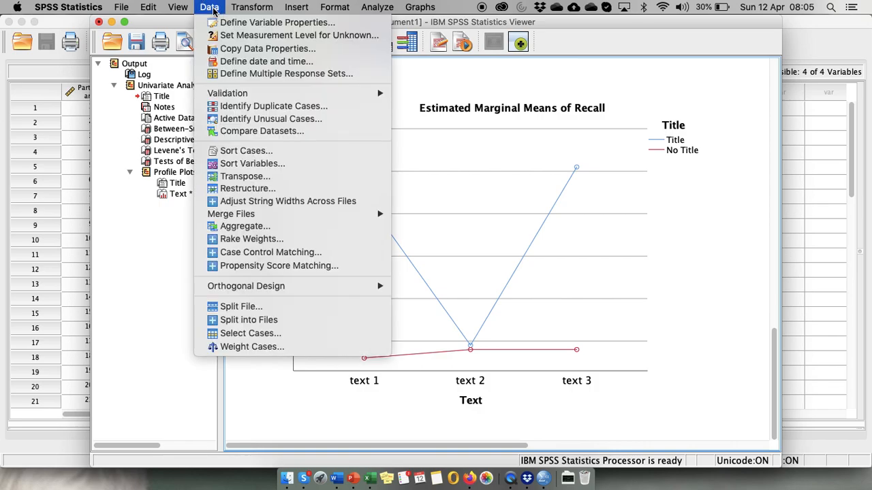
{"action": "left_click", "coordinate": [242, 308]}
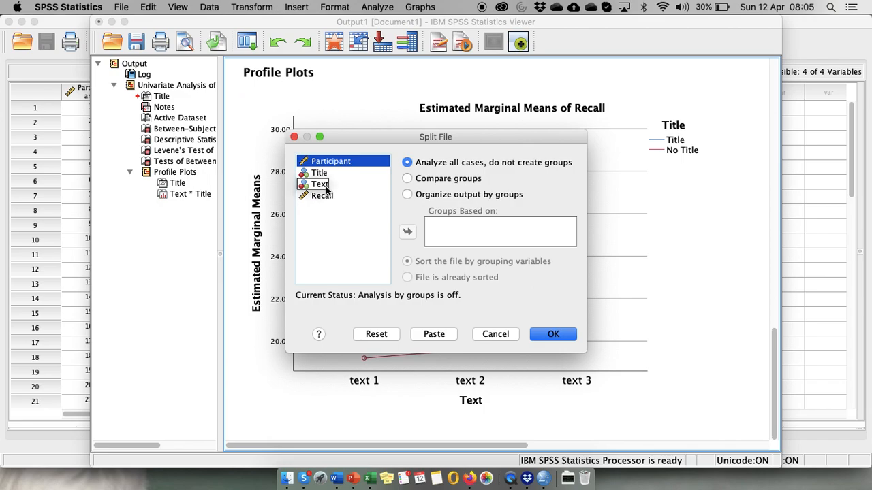
{"action": "left_click", "coordinate": [408, 178]}
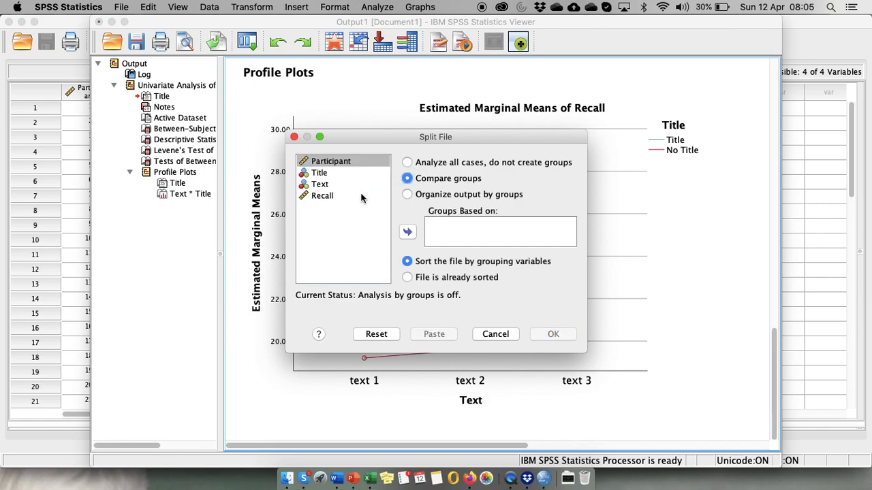
{"action": "left_click", "coordinate": [326, 186]}
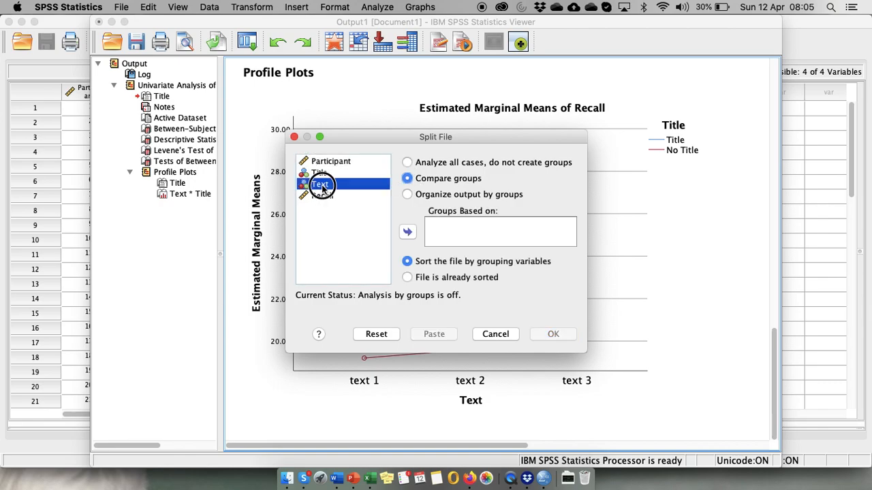
{"action": "left_click", "coordinate": [408, 232]}
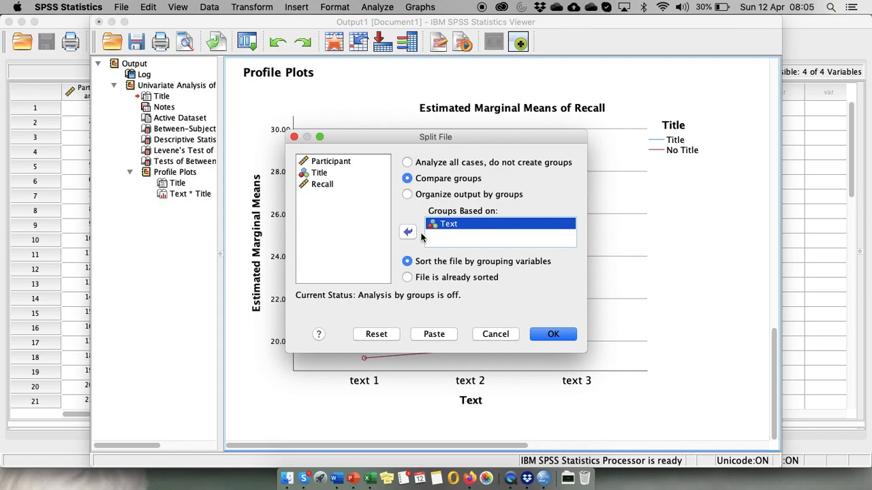
{"action": "left_click", "coordinate": [563, 338]}
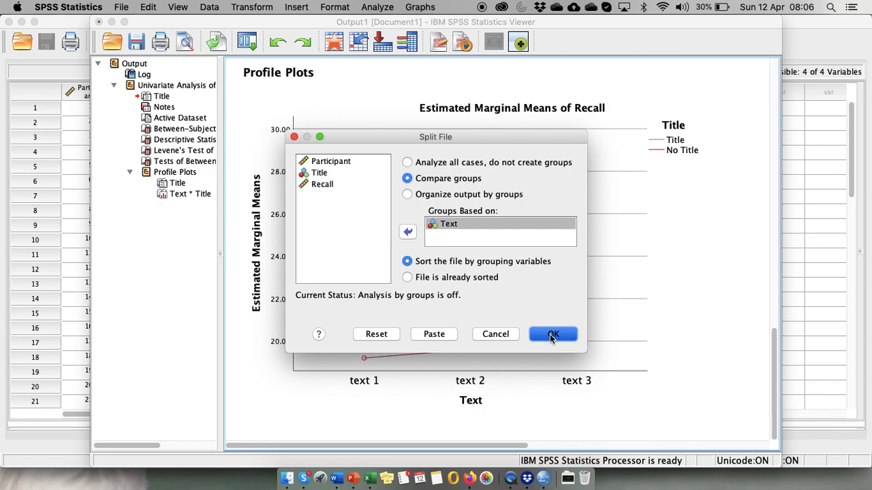
{"action": "left_click", "coordinate": [551, 335]}
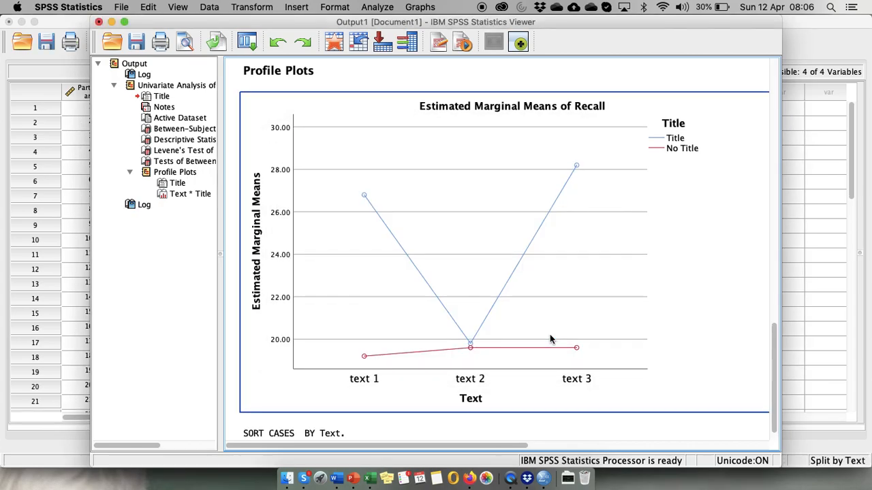
{"action": "left_click", "coordinate": [334, 409]}
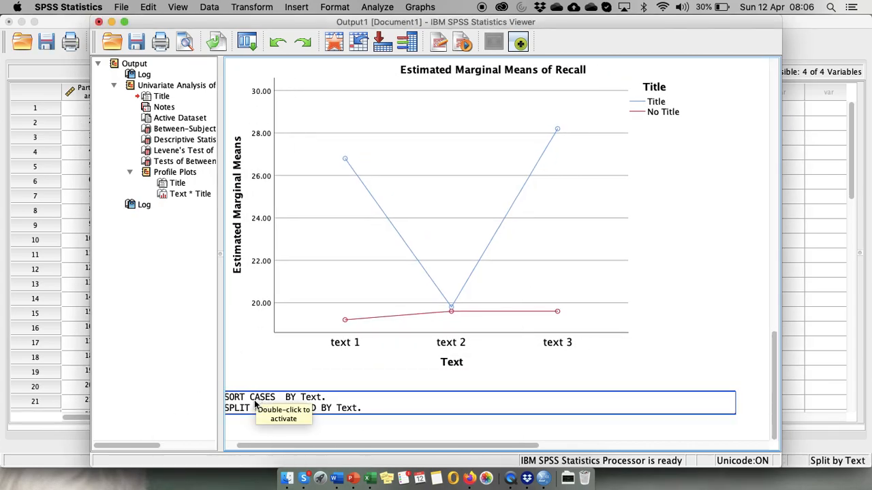
{"action": "scroll", "coordinate": [338, 412], "scroll_direction": "left", "scroll_amount": 2}
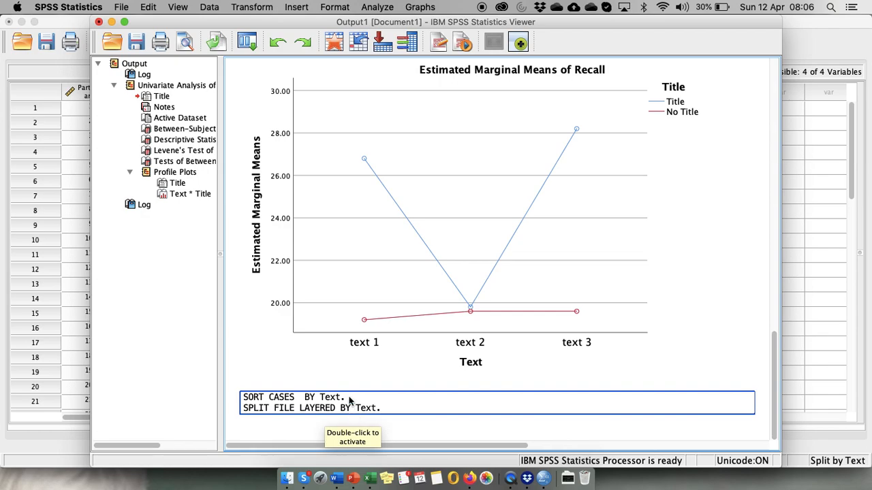
Reopen the univariate General Linear Model setup and remove Text from the fixed factors, keeping only Title.
{"action": "left_click", "coordinate": [376, 7]}
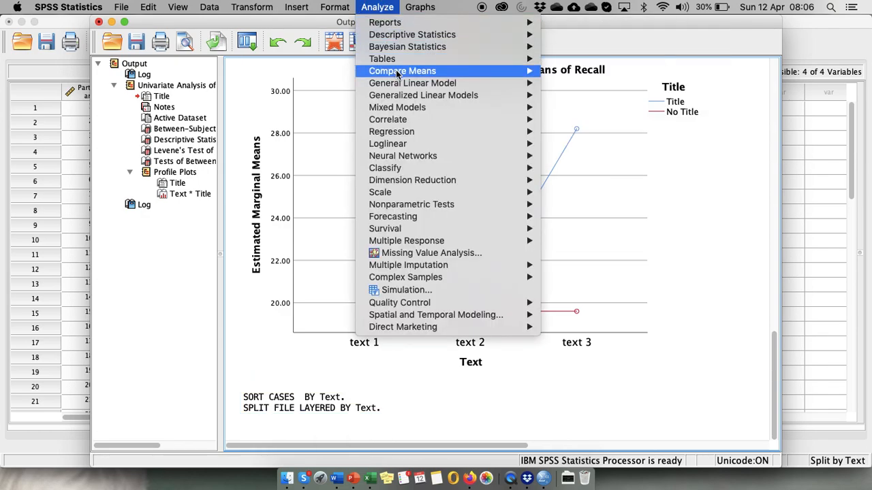
{"action": "mouse_move", "coordinate": [519, 85]}
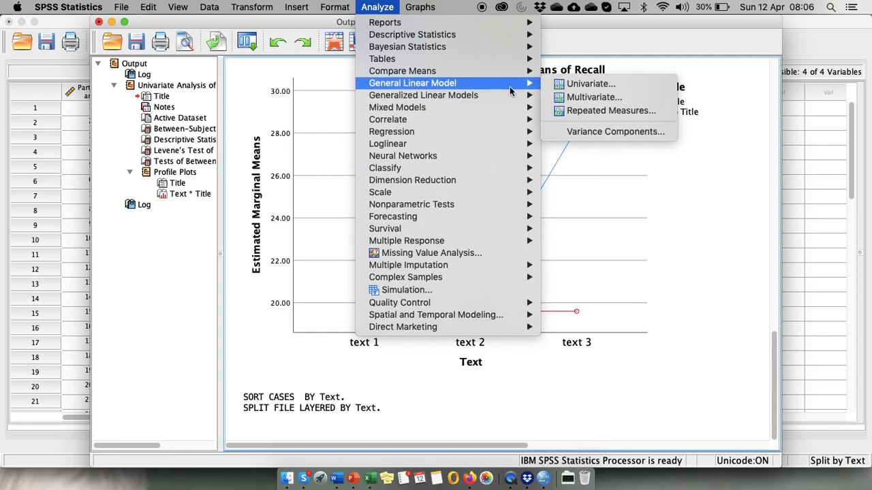
{"action": "left_click", "coordinate": [568, 85]}
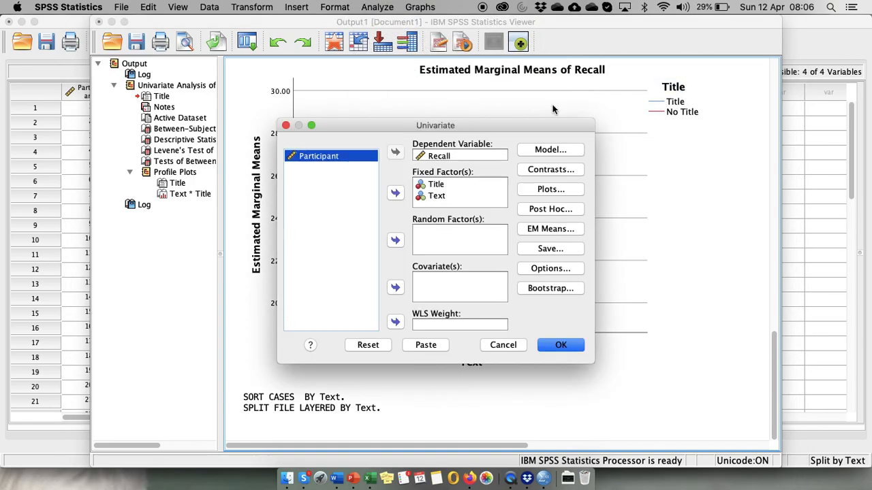
{"action": "left_click", "coordinate": [437, 197]}
{"action": "left_click", "coordinate": [395, 194]}
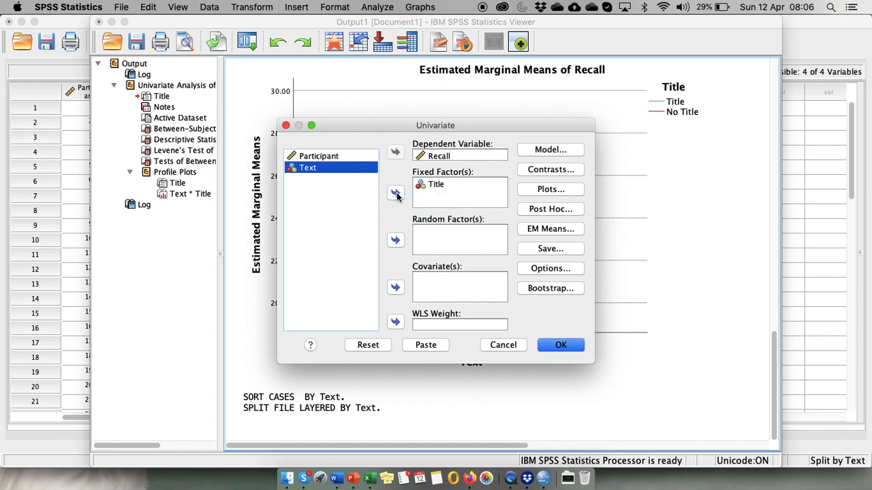
{"action": "left_click", "coordinate": [444, 192]}
Keep descriptive statistics and homogeneity tests requested, and run the univariate analysis of Recall by Title.
{"action": "left_click", "coordinate": [553, 270]}
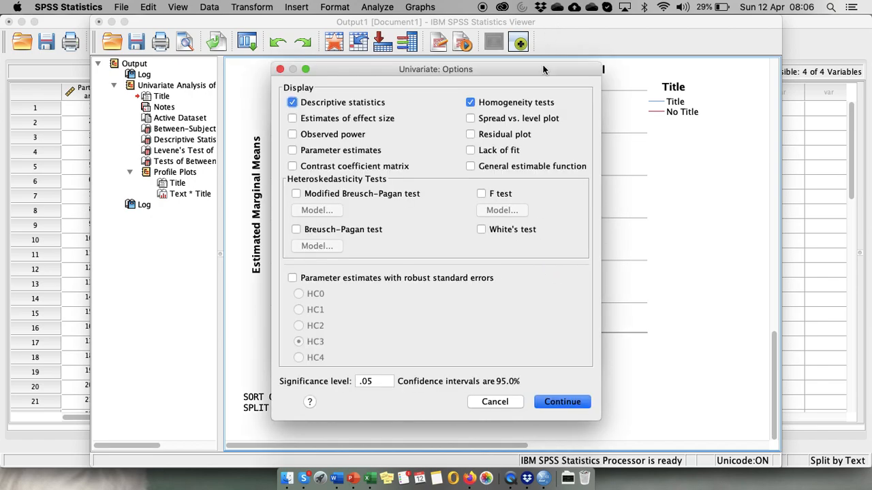
{"action": "left_click", "coordinate": [563, 403]}
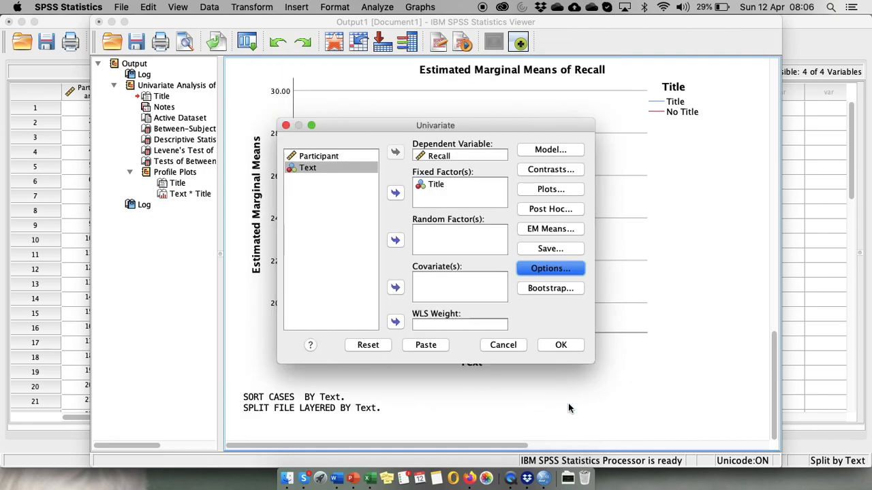
{"action": "left_click", "coordinate": [561, 345]}
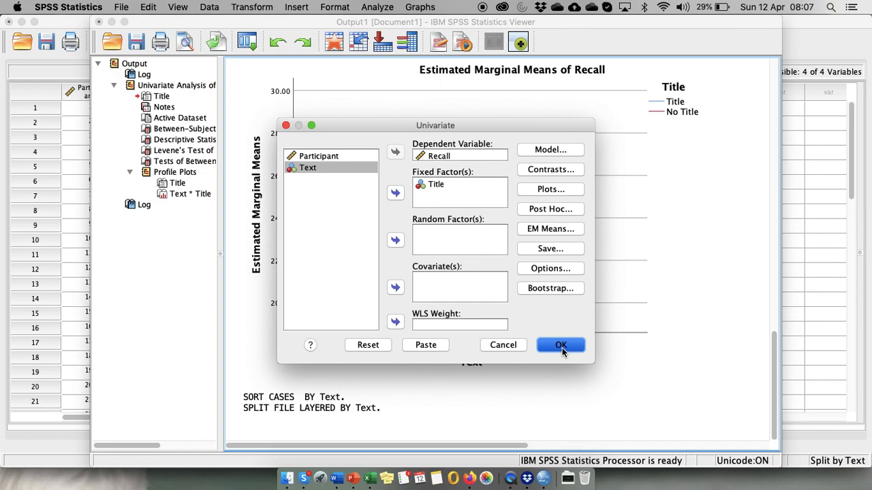
{"action": "left_click", "coordinate": [560, 345]}
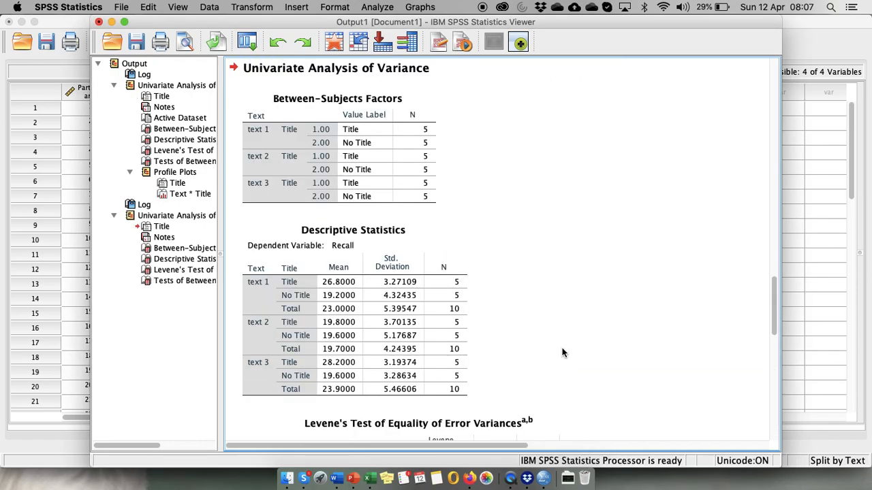
Examine the split-file output: between-subjects factors, descriptive statistics, Levene's test and the between-subjects effects of Title for each text.
{"action": "left_click", "coordinate": [373, 136]}
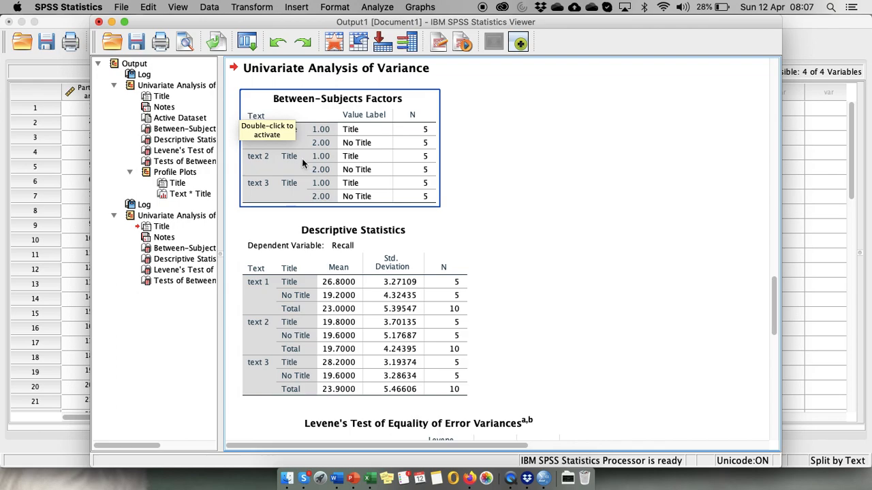
{"action": "left_click", "coordinate": [556, 276]}
{"action": "scroll", "coordinate": [556, 276], "scroll_direction": "down", "scroll_amount": 5}
{"action": "left_click", "coordinate": [399, 193]}
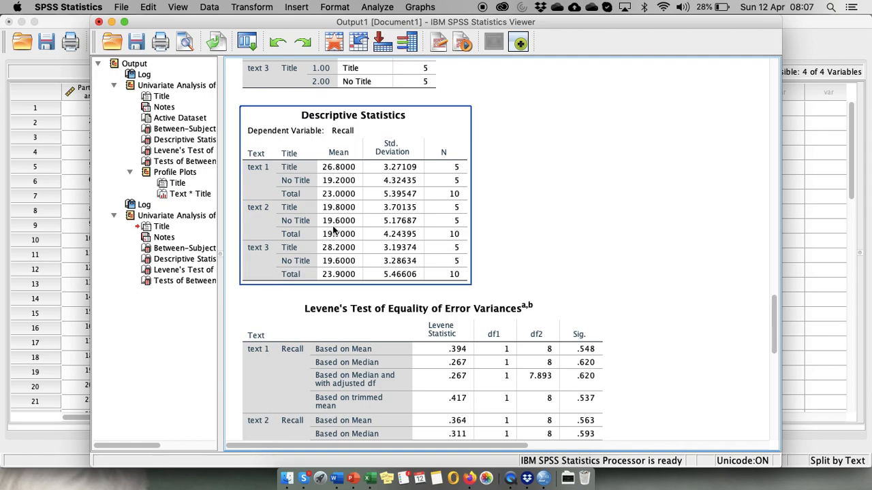
{"action": "scroll", "coordinate": [604, 275], "scroll_direction": "down", "scroll_amount": 8}
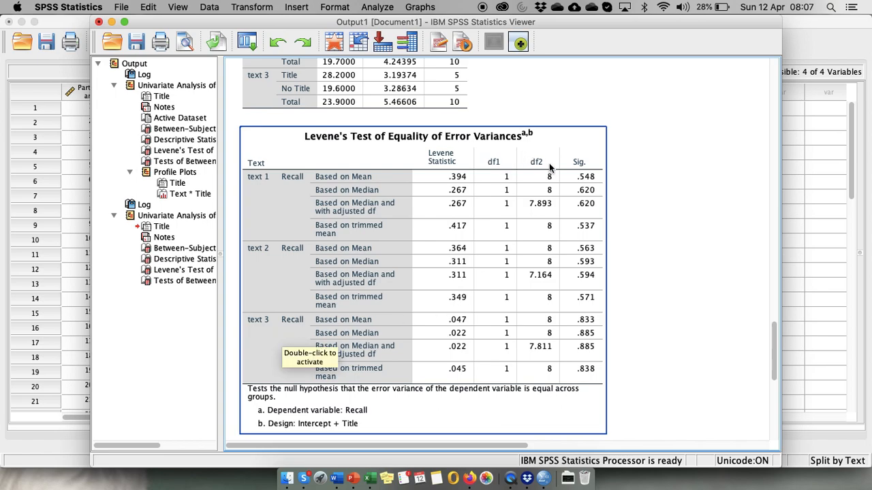
{"action": "scroll", "coordinate": [625, 222], "scroll_direction": "down", "scroll_amount": 5}
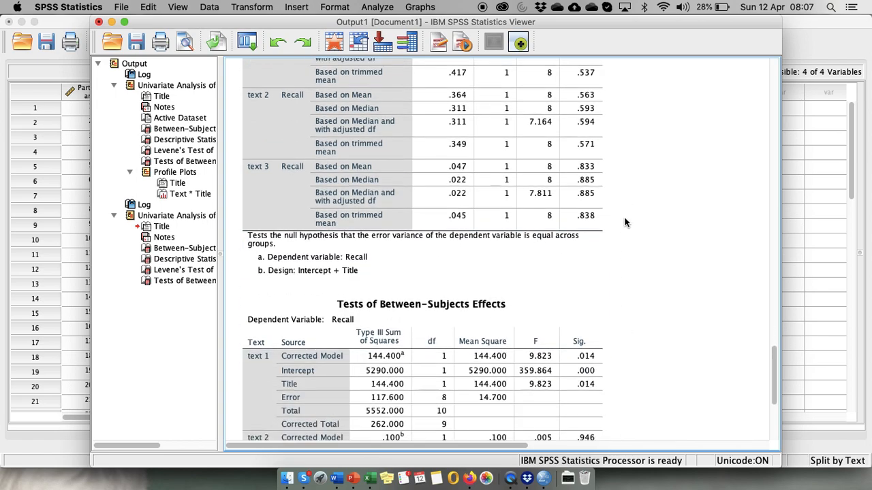
{"action": "scroll", "coordinate": [626, 223], "scroll_direction": "down", "scroll_amount": 1}
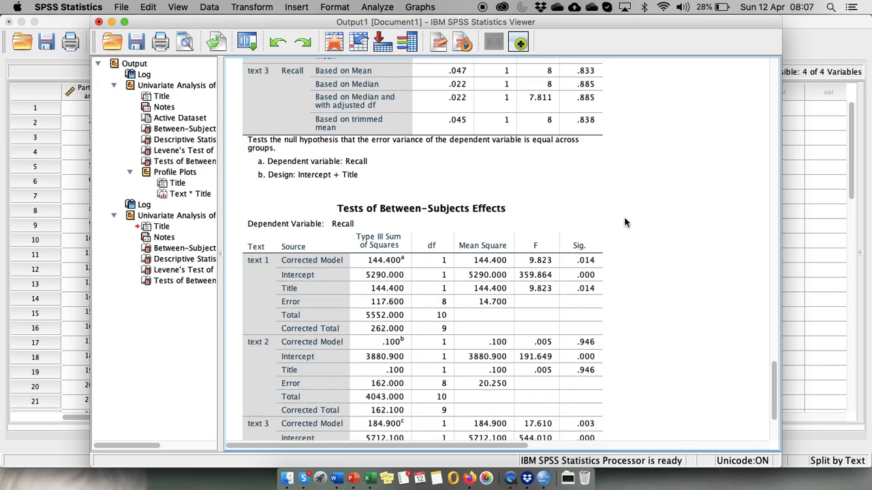
{"action": "scroll", "coordinate": [625, 223], "scroll_direction": "down", "scroll_amount": 3}
{"action": "left_click", "coordinate": [255, 129]}
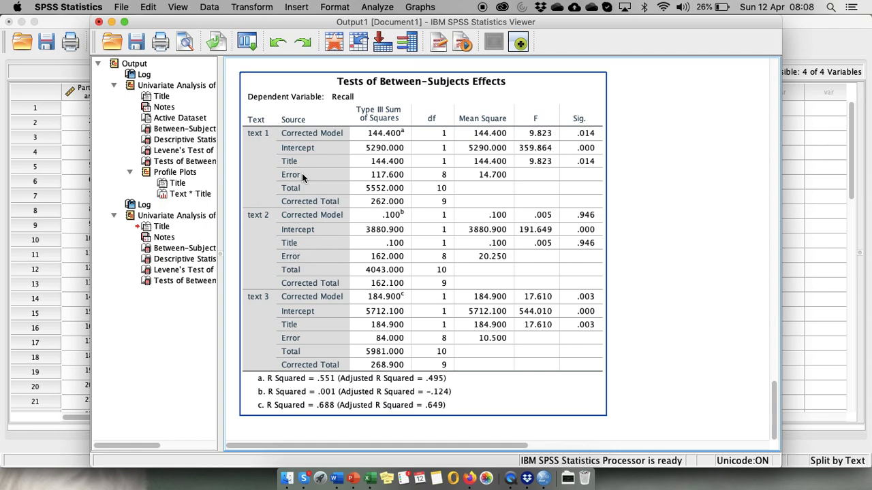
Copy the split-file Tests of Between-Subjects Effects table and paste it into cell A1 of the blank Excel workbook Book2.
{"action": "right_click", "coordinate": [496, 201]}
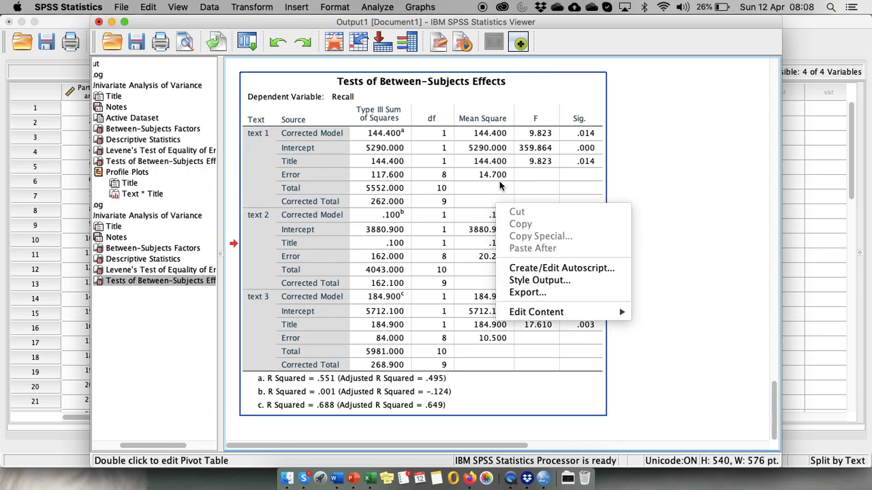
{"action": "left_click", "coordinate": [503, 185]}
{"action": "right_click", "coordinate": [505, 187]}
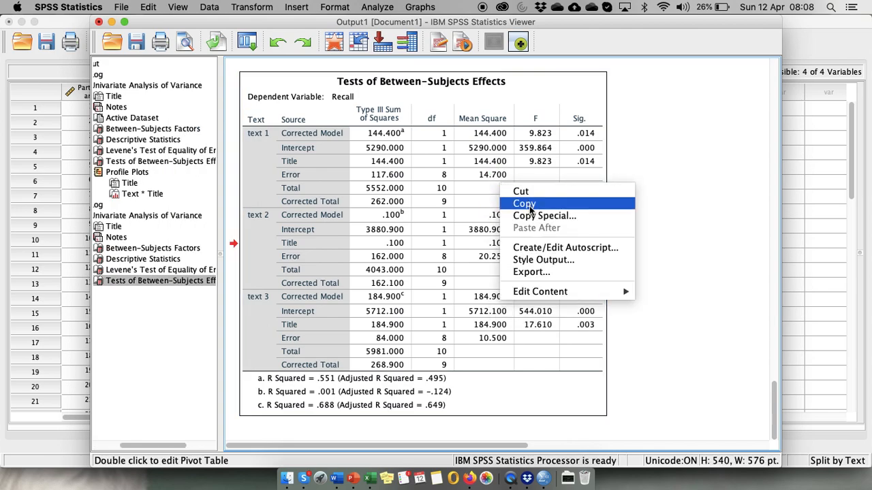
{"action": "left_click", "coordinate": [526, 203]}
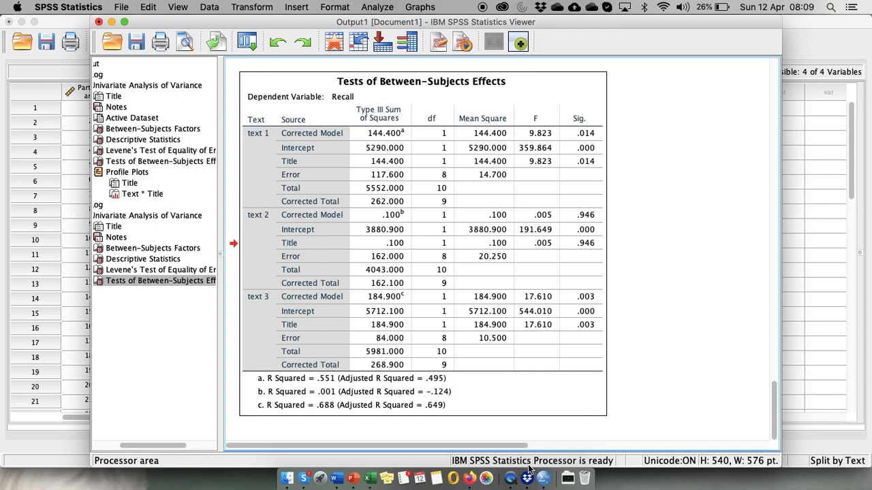
{"action": "key", "text": "ctrl+Up"}
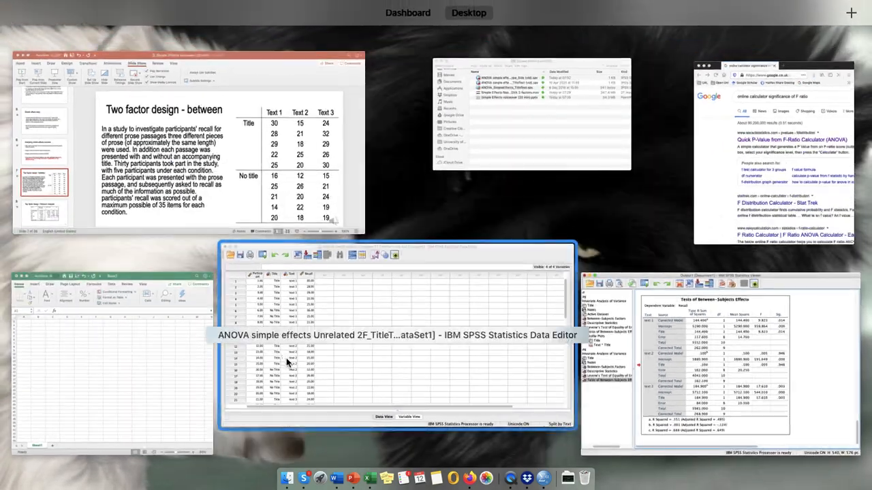
{"action": "left_click", "coordinate": [60, 389]}
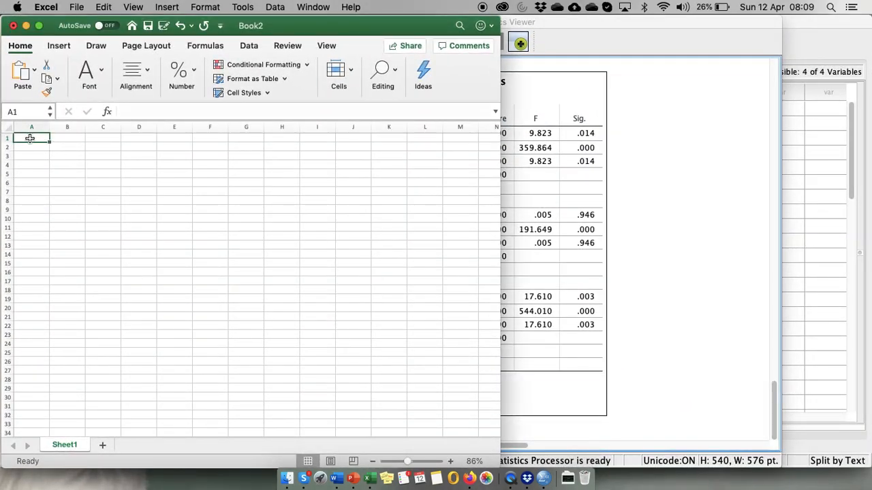
{"action": "key", "text": "super+v"}
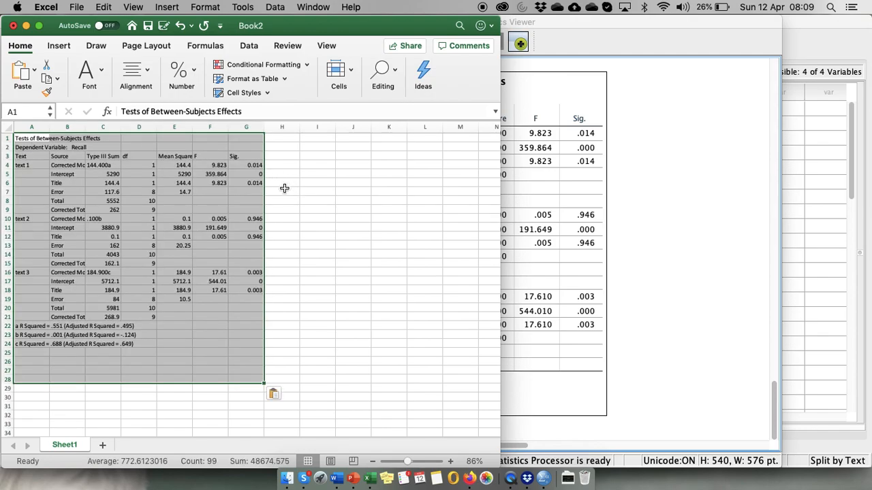
Copy the two-factor Tests of Between-Subjects Effects table from the SPSS output and paste it into Excel at cell B26, below the first table.
{"action": "left_click", "coordinate": [597, 308]}
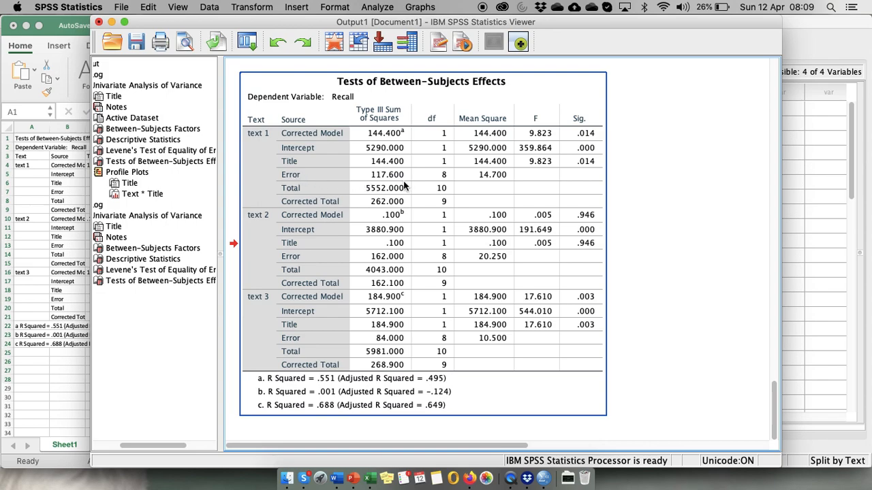
{"action": "scroll", "coordinate": [517, 189], "scroll_direction": "up", "scroll_amount": 20}
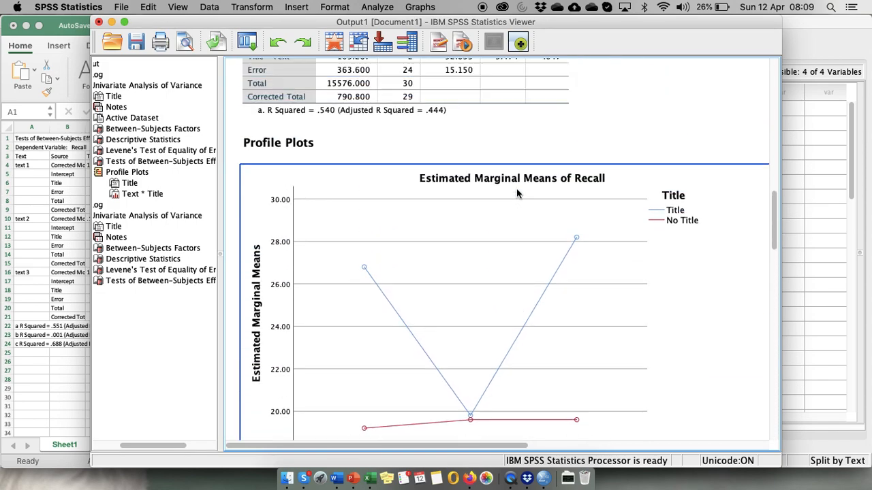
{"action": "scroll", "coordinate": [516, 198], "scroll_direction": "up", "scroll_amount": 5}
{"action": "scroll", "coordinate": [517, 199], "scroll_direction": "down", "scroll_amount": 5}
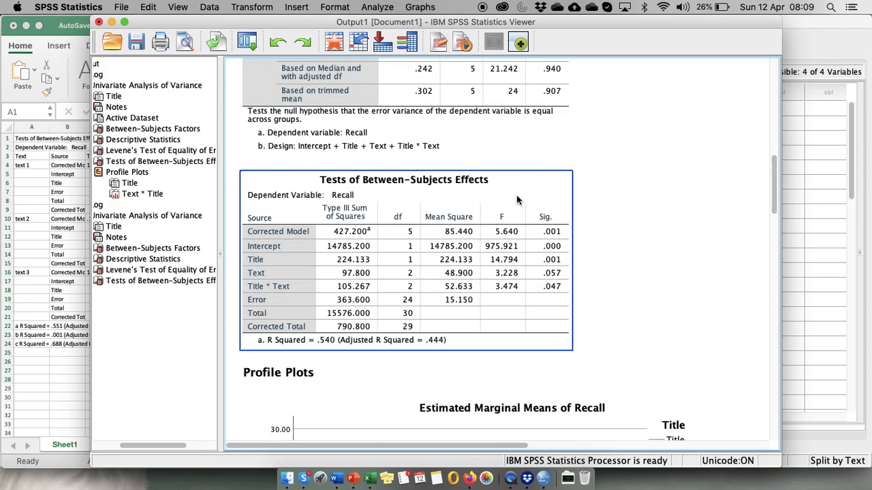
{"action": "right_click", "coordinate": [396, 271]}
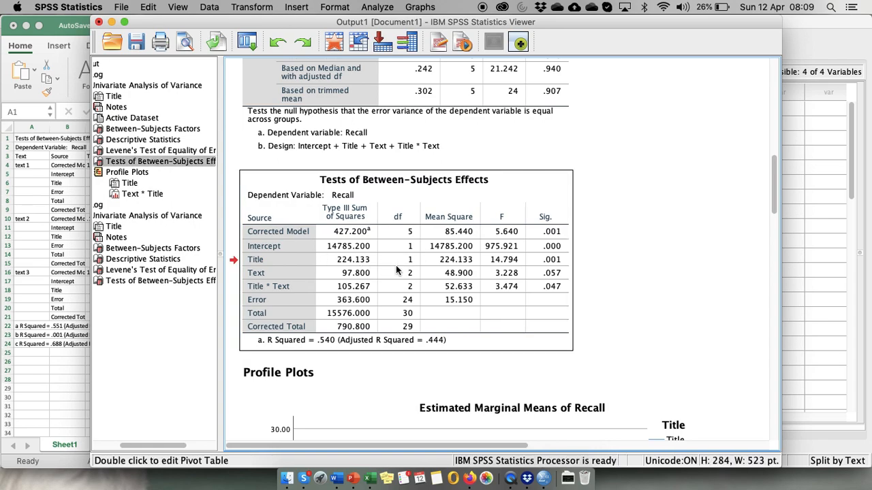
{"action": "left_click", "coordinate": [420, 287]}
{"action": "left_click", "coordinate": [44, 389]}
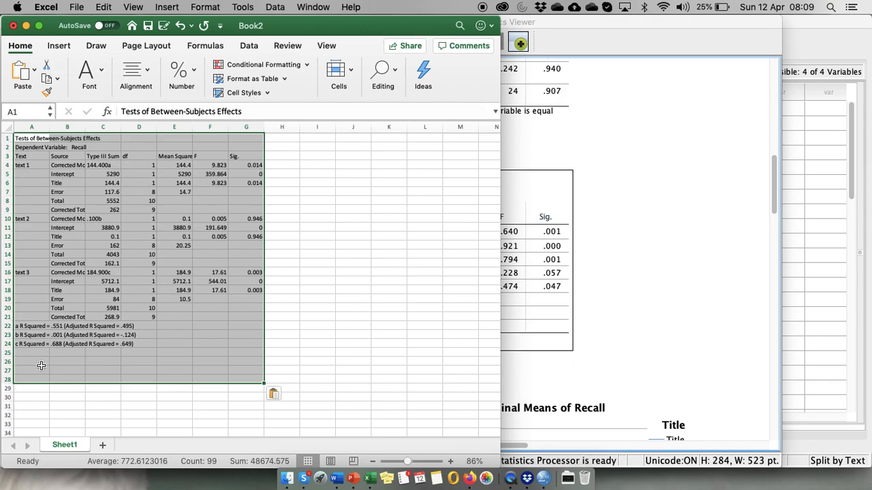
{"action": "left_click", "coordinate": [60, 362]}
{"action": "key", "text": "super+v"}
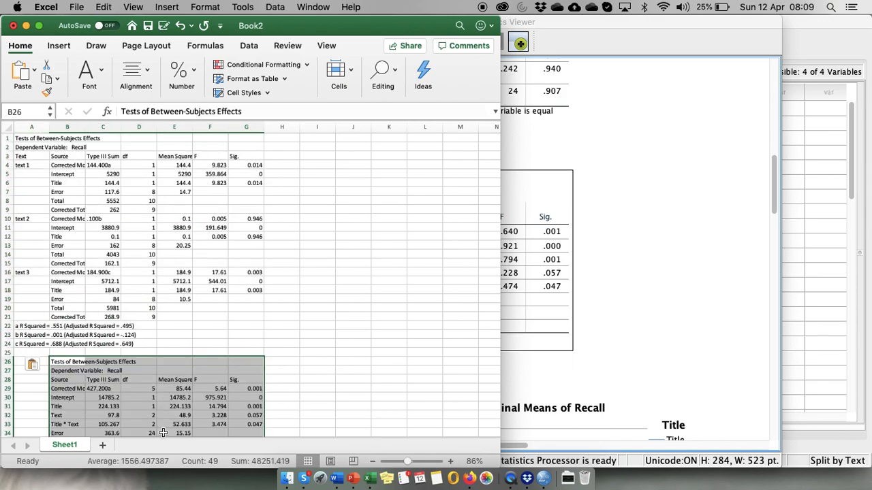
Add the column heading "New F" in cell H3, beside the Sig. column of the split-file table.
{"action": "left_click", "coordinate": [393, 339]}
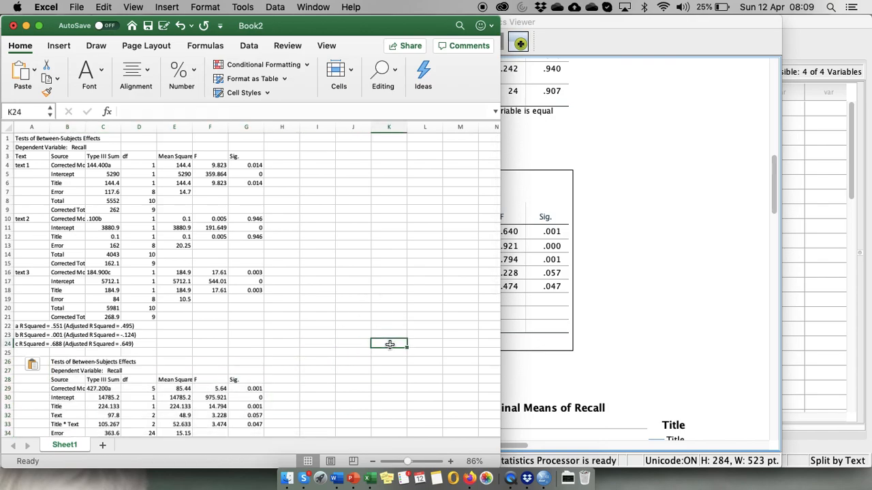
{"action": "left_click", "coordinate": [285, 157]}
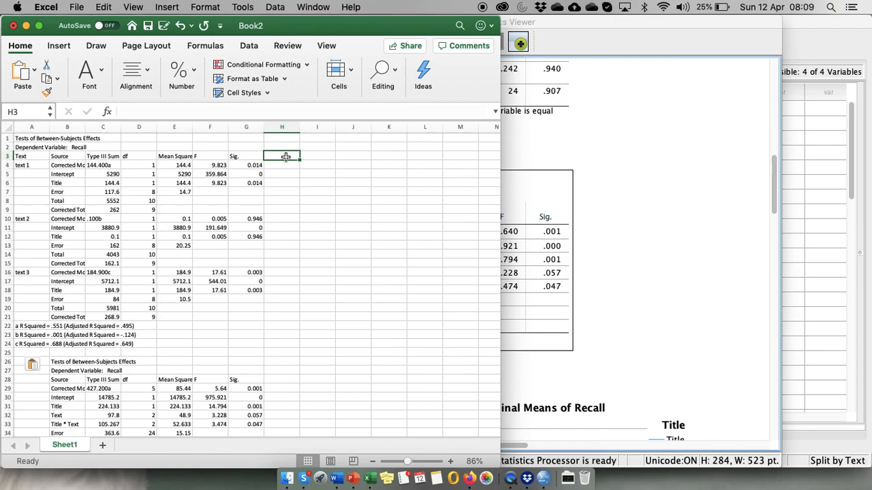
{"action": "type", "text": "New F"}
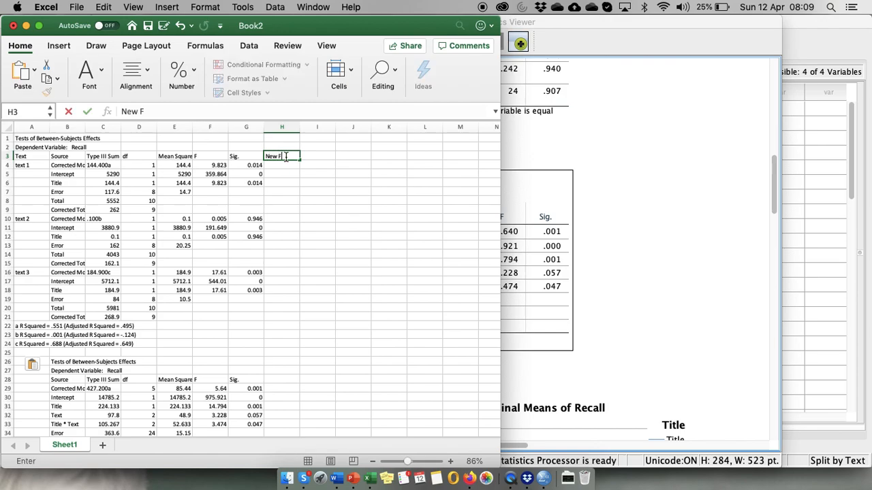
Calculate the new F for text 1 in cell H4 by dividing its mean square by the two-factor error mean square, =E4/E34.
{"action": "left_click", "coordinate": [286, 167]}
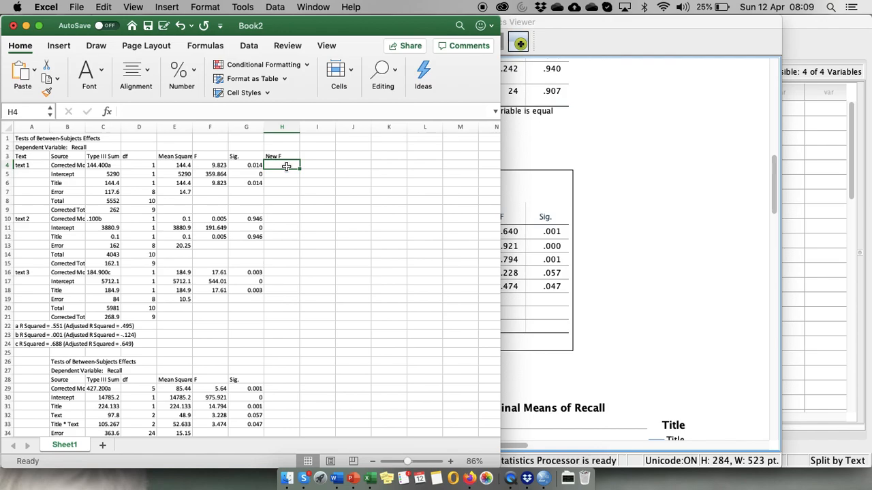
{"action": "type", "text": "="}
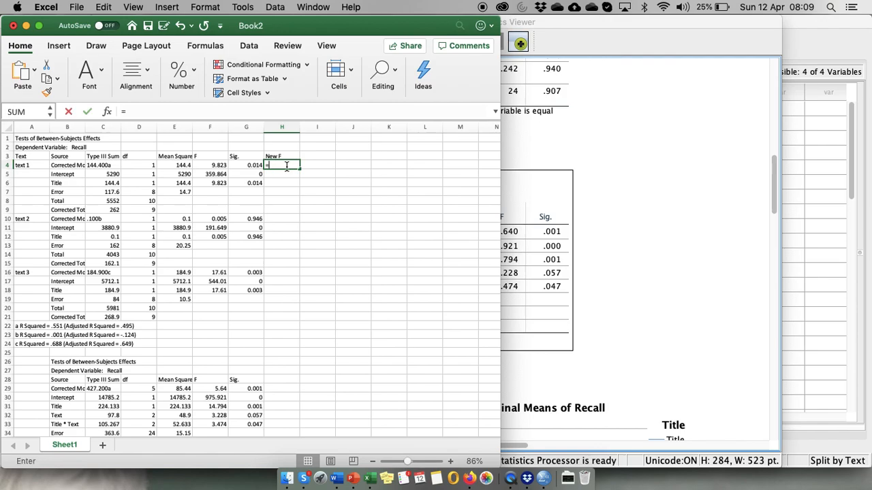
{"action": "left_click", "coordinate": [183, 166]}
{"action": "type", "text": "/"}
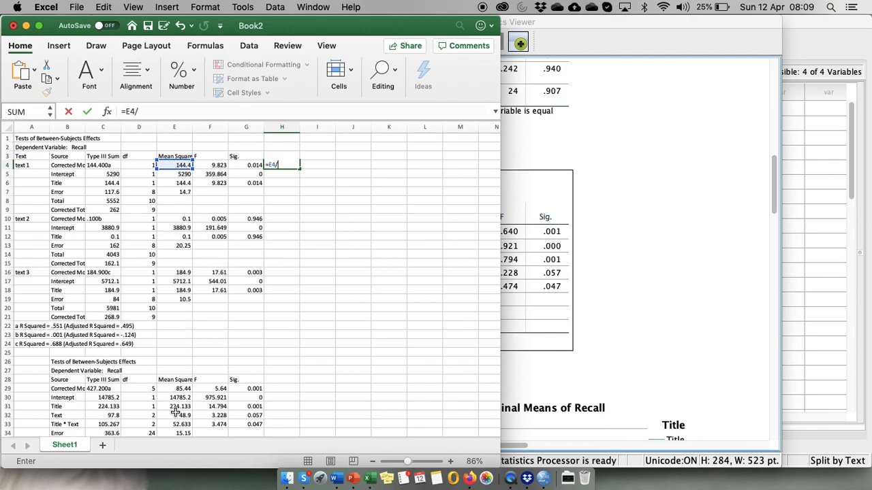
{"action": "scroll", "coordinate": [198, 370], "scroll_direction": "down", "scroll_amount": 1}
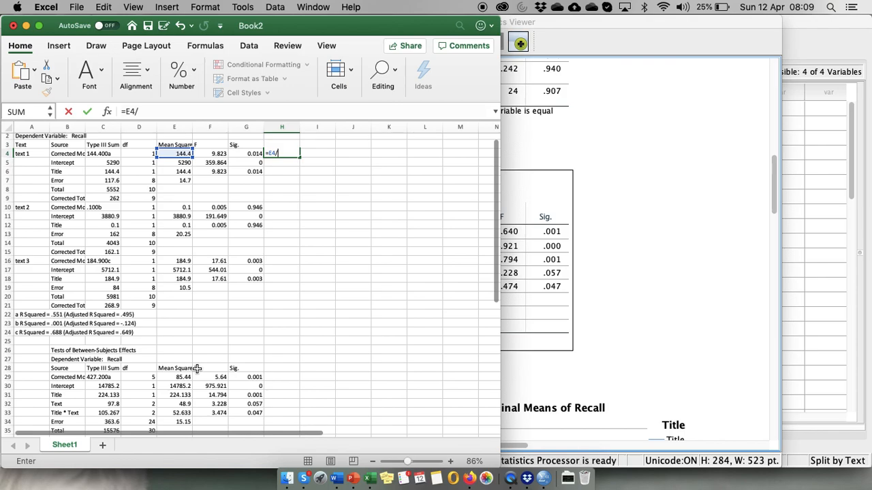
{"action": "left_click", "coordinate": [182, 423]}
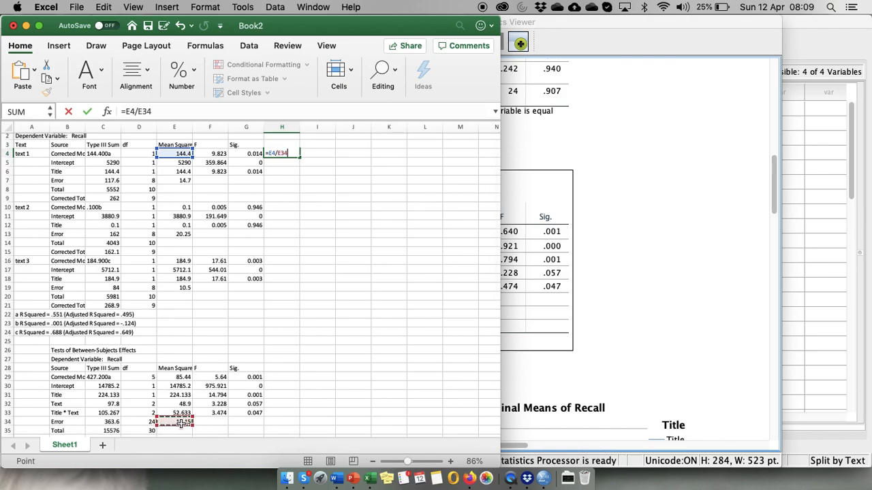
{"action": "key", "text": "Return"}
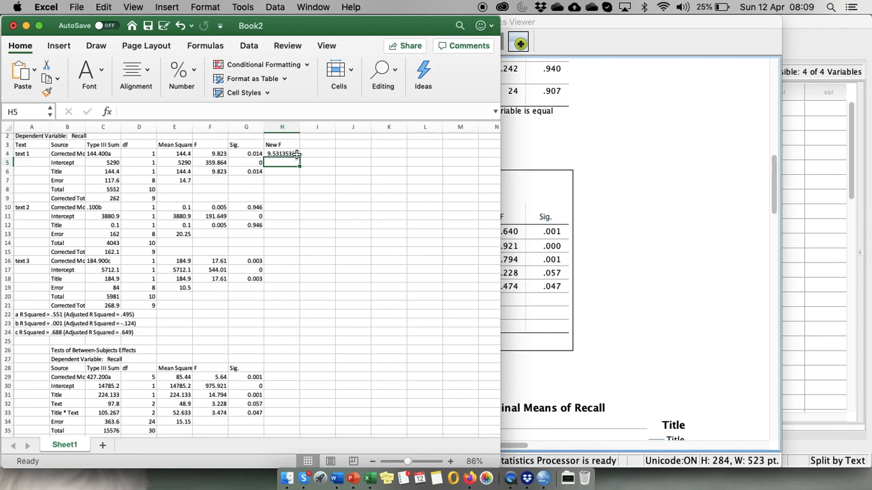
Calculate the new F for text 2 in cell H10 with the formula =E10/E34.
{"action": "left_click", "coordinate": [286, 207]}
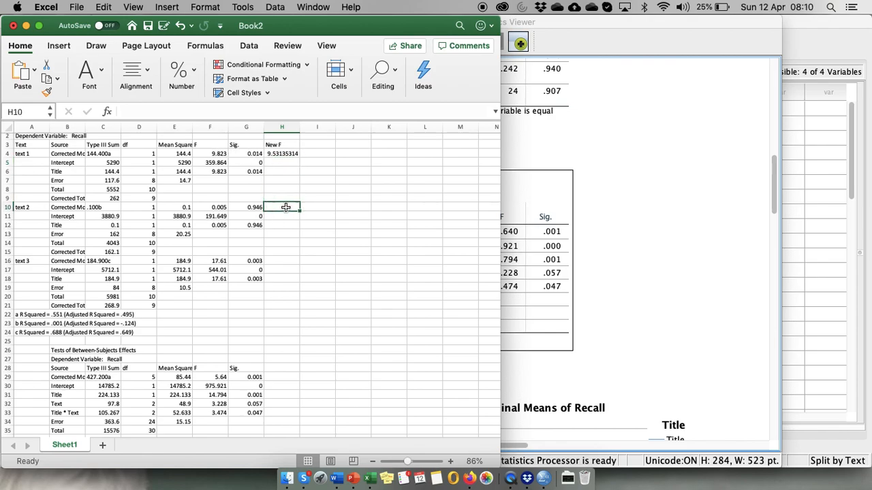
{"action": "type", "text": "="}
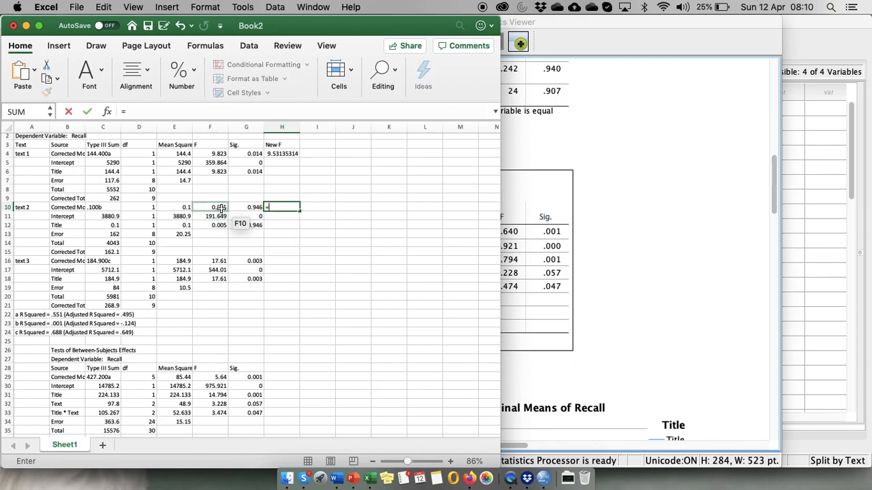
{"action": "left_click", "coordinate": [182, 208]}
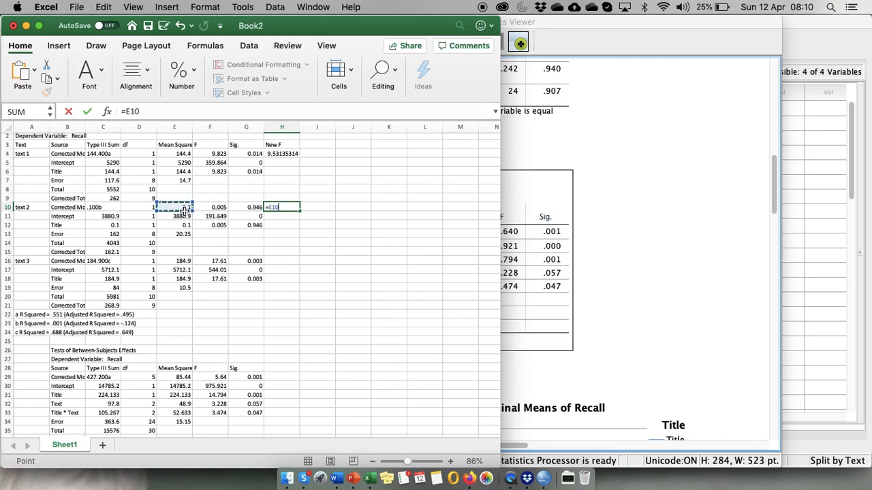
{"action": "type", "text": "/"}
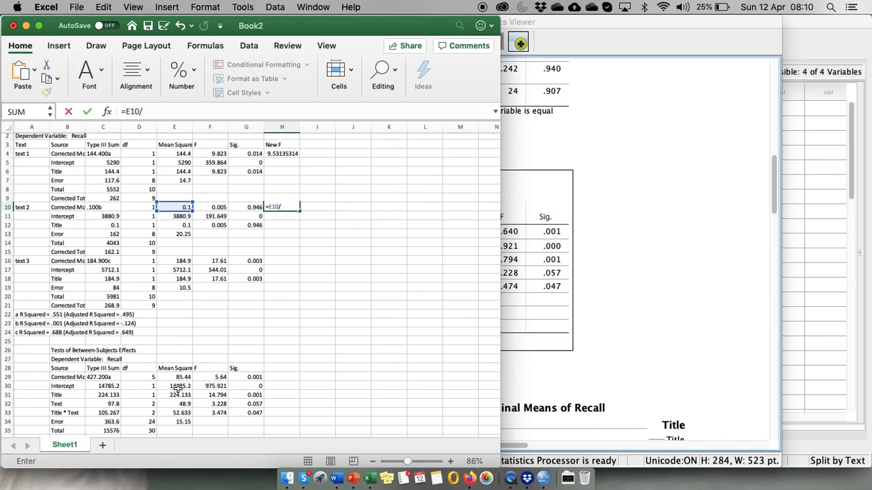
{"action": "left_click", "coordinate": [185, 421]}
{"action": "key", "text": "Return"}
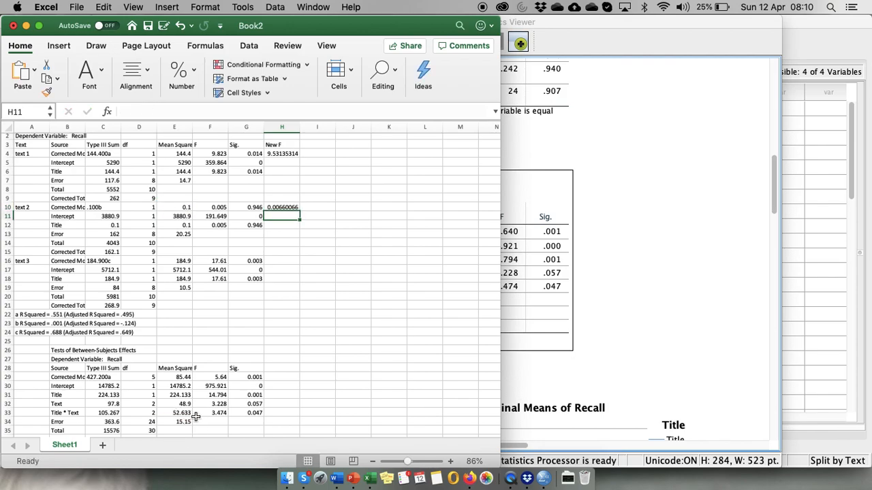
Calculate the new F for text 3 in cell H16 with the formula =E16/E34.
{"action": "left_click", "coordinate": [289, 263]}
{"action": "type", "text": "="}
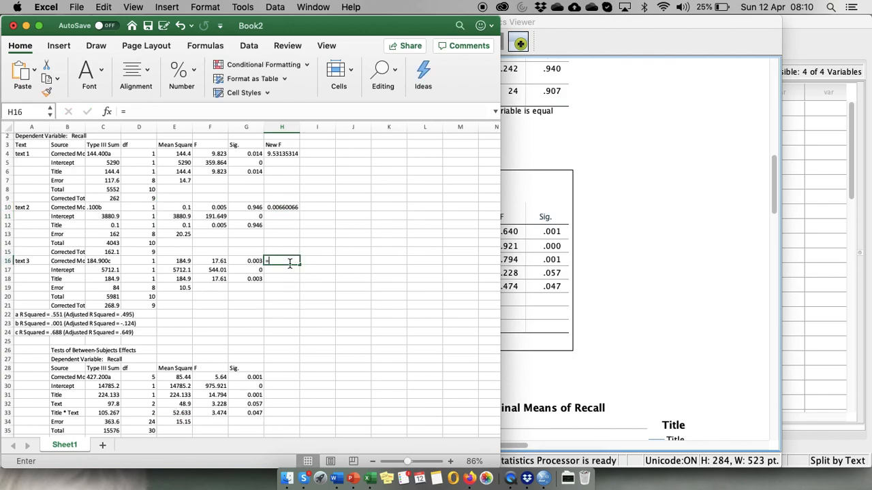
{"action": "left_click", "coordinate": [186, 262]}
{"action": "type", "text": "/"}
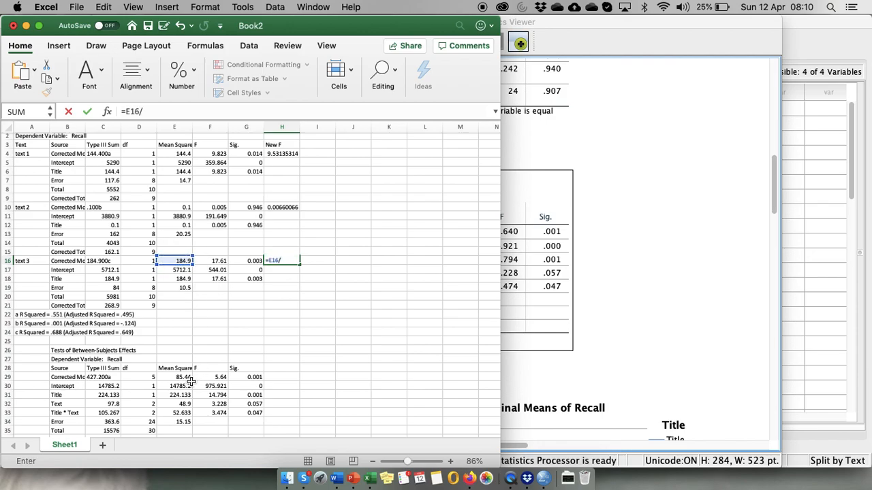
{"action": "left_click", "coordinate": [184, 423]}
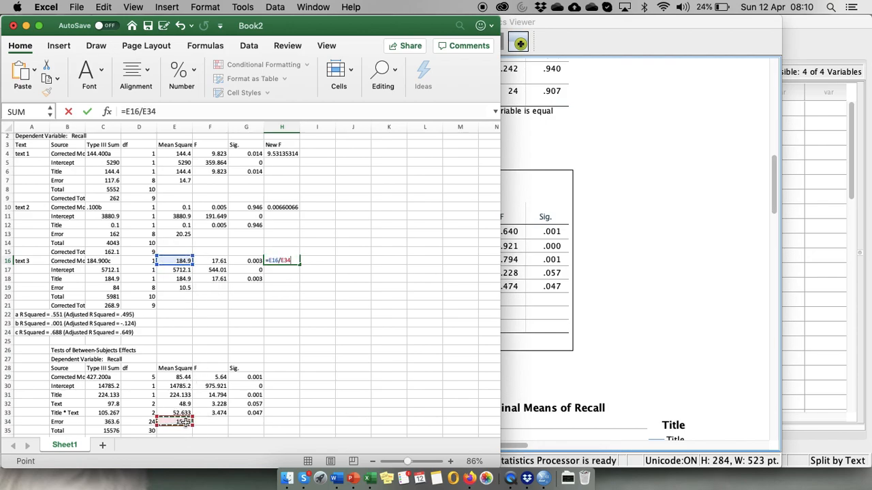
{"action": "key", "text": "Return"}
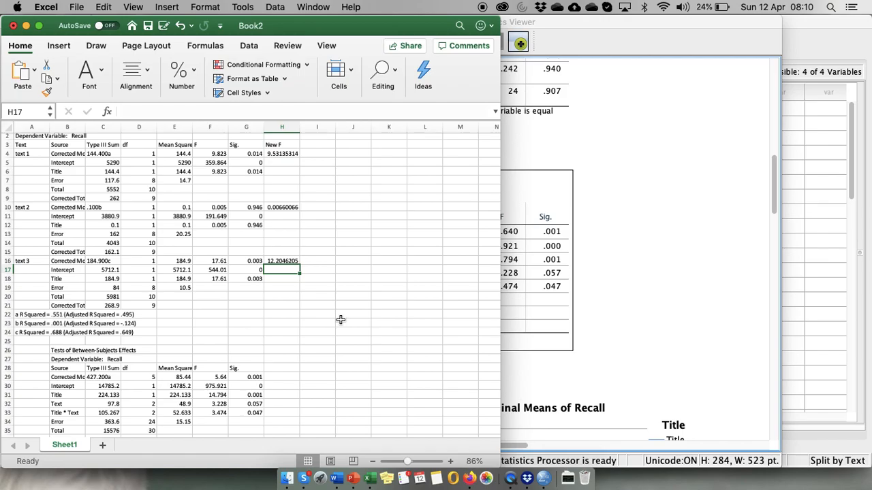
Switch to Firefox and open the Quick P-Value from F-Ratio Calculator (ANOVA) search result, bringing its input form into view.
{"action": "key", "text": "ctrl+Up"}
{"action": "left_click", "coordinate": [778, 171]}
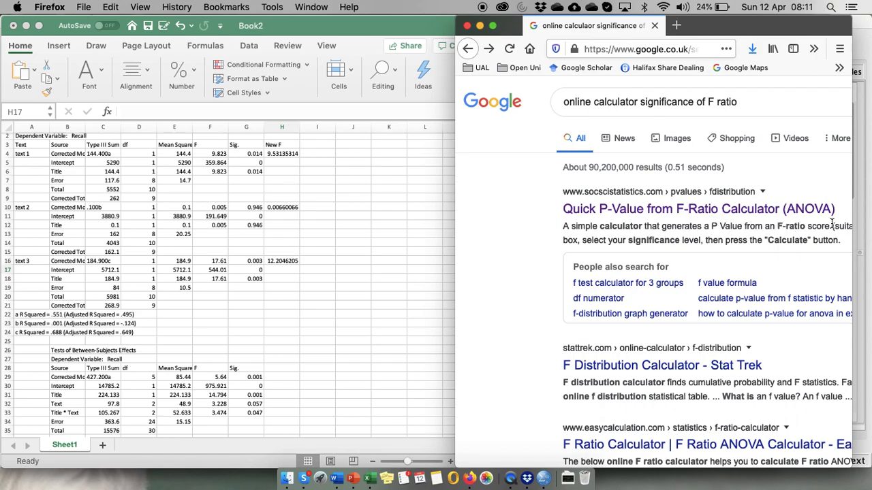
{"action": "left_click", "coordinate": [734, 216]}
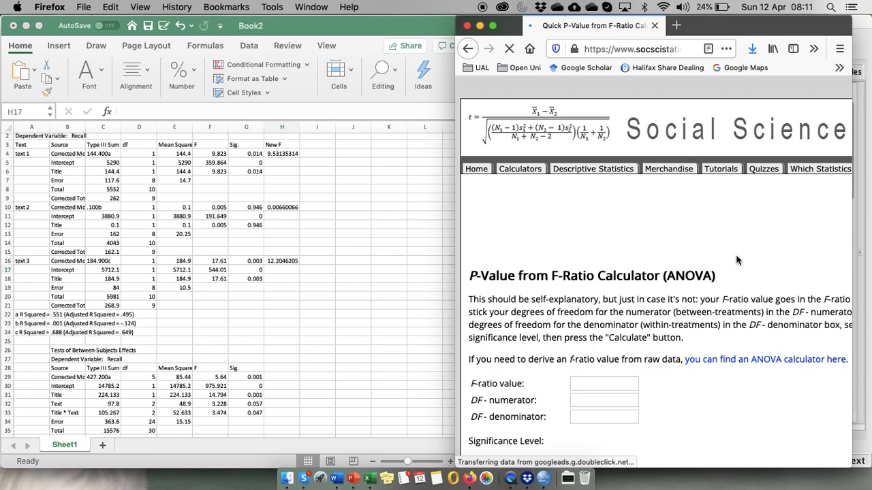
{"action": "scroll", "coordinate": [736, 256], "scroll_direction": "right", "scroll_amount": 2}
{"action": "scroll", "coordinate": [735, 260], "scroll_direction": "right", "scroll_amount": 2}
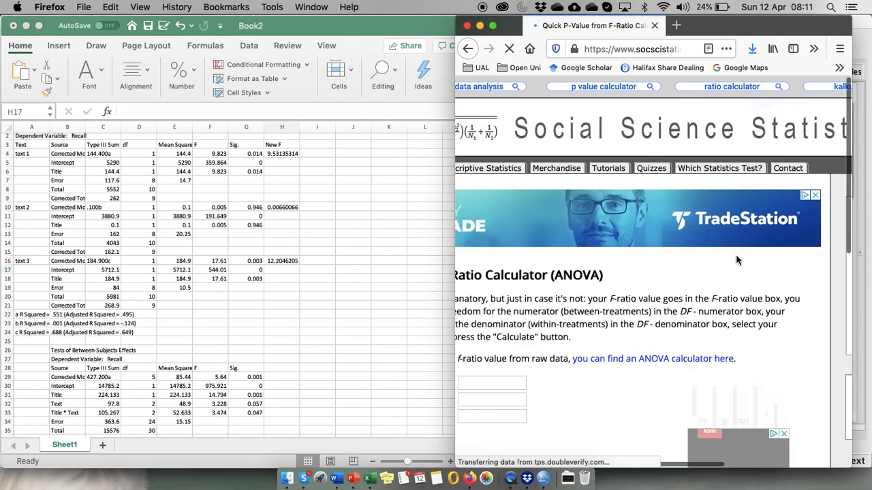
{"action": "scroll", "coordinate": [736, 259], "scroll_direction": "left", "scroll_amount": 2}
{"action": "scroll", "coordinate": [736, 260], "scroll_direction": "left", "scroll_amount": 2}
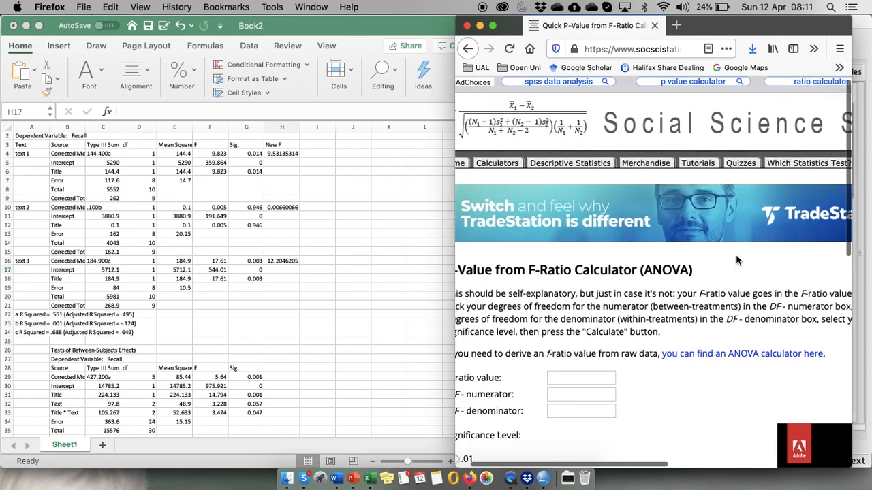
{"action": "scroll", "coordinate": [735, 259], "scroll_direction": "down", "scroll_amount": 2}
{"action": "scroll", "coordinate": [735, 254], "scroll_direction": "down", "scroll_amount": 4}
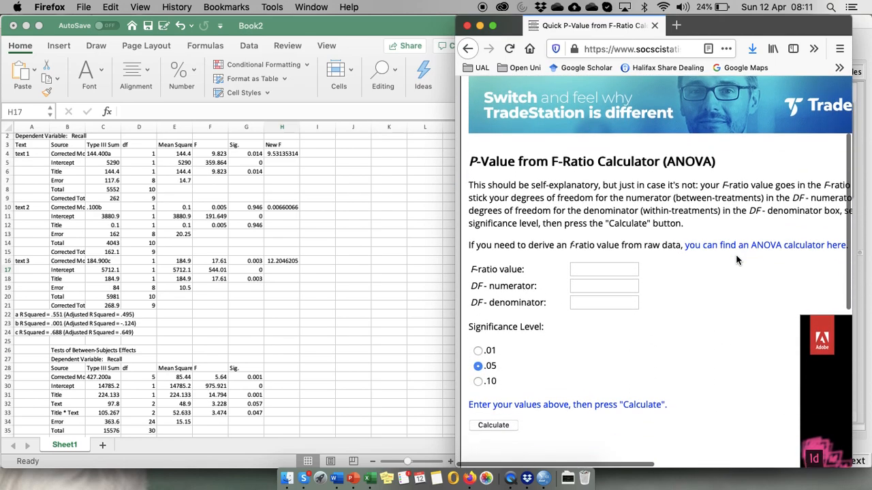
Copy the text 1 new F from cell H4 in Excel and paste it as the calculator's F-ratio value.
{"action": "left_click", "coordinate": [286, 152]}
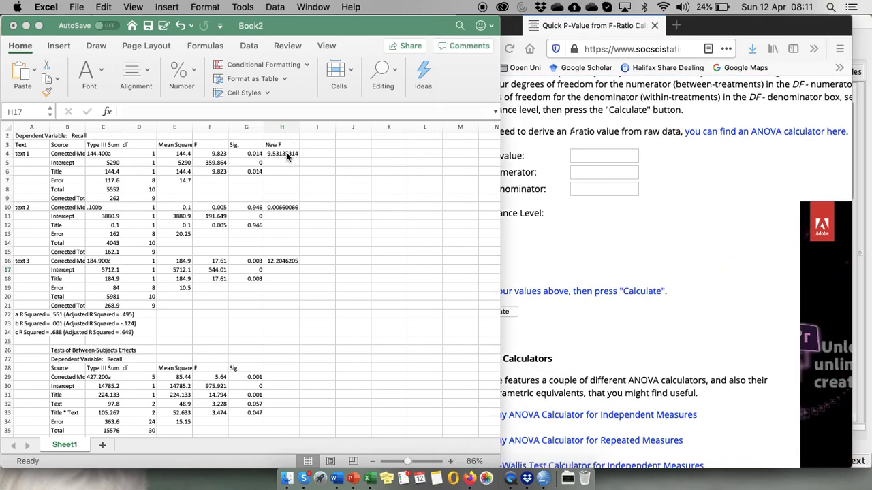
{"action": "left_click", "coordinate": [286, 153]}
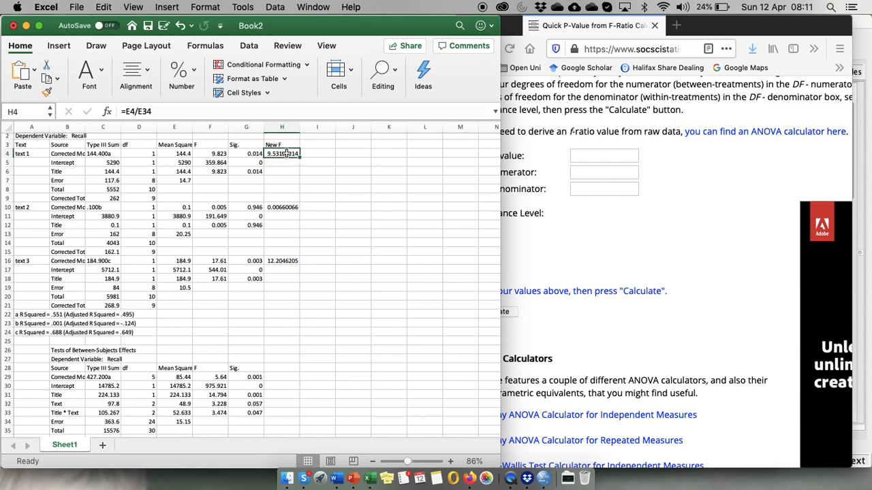
{"action": "key", "text": "super+c"}
{"action": "left_click", "coordinate": [608, 154]}
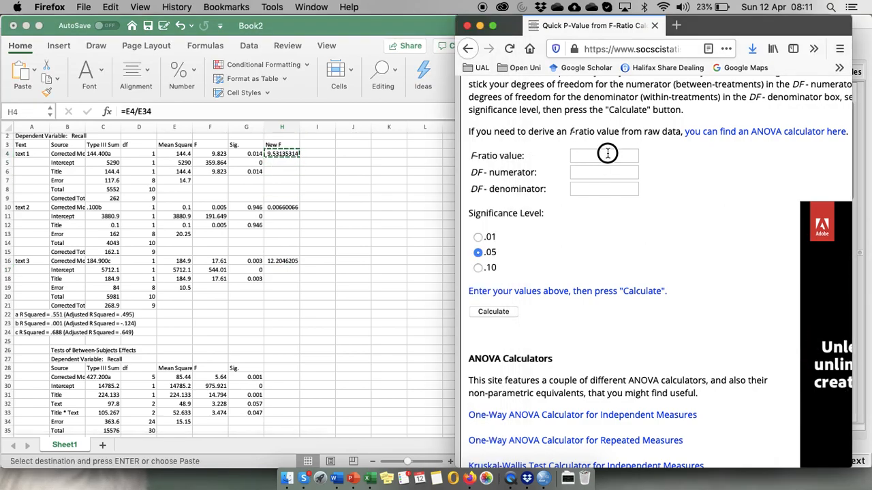
{"action": "key", "text": "super+v"}
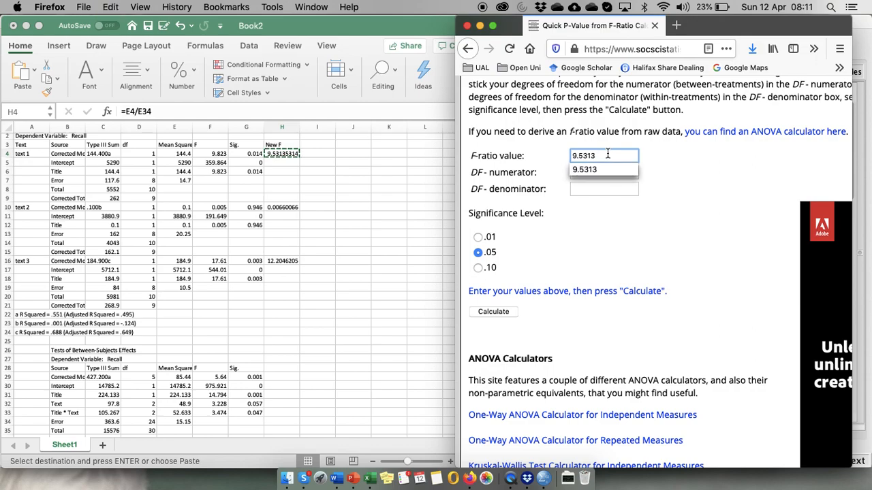
{"action": "left_click", "coordinate": [547, 199]}
Set the calculator's numerator degrees of freedom to 1 and its denominator degrees of freedom to 24.
{"action": "left_click", "coordinate": [578, 173]}
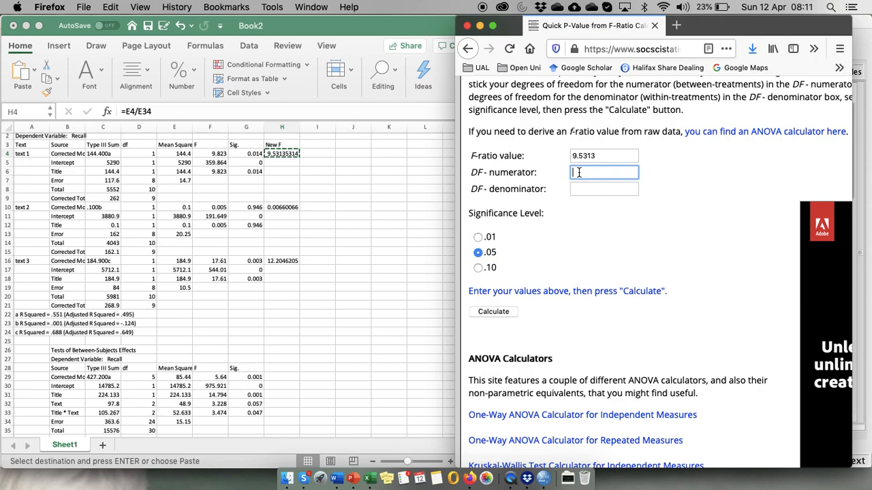
{"action": "type", "text": "1"}
{"action": "key", "text": "Tab"}
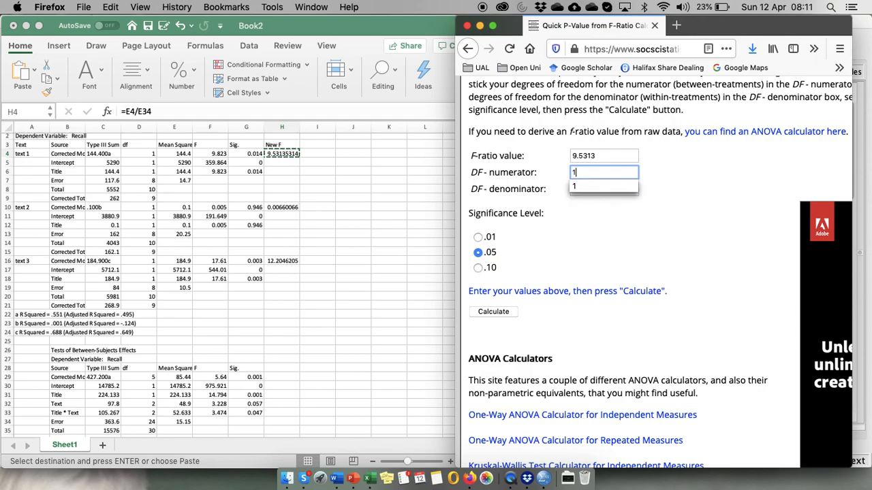
{"action": "left_click", "coordinate": [579, 215]}
{"action": "left_click", "coordinate": [579, 191]}
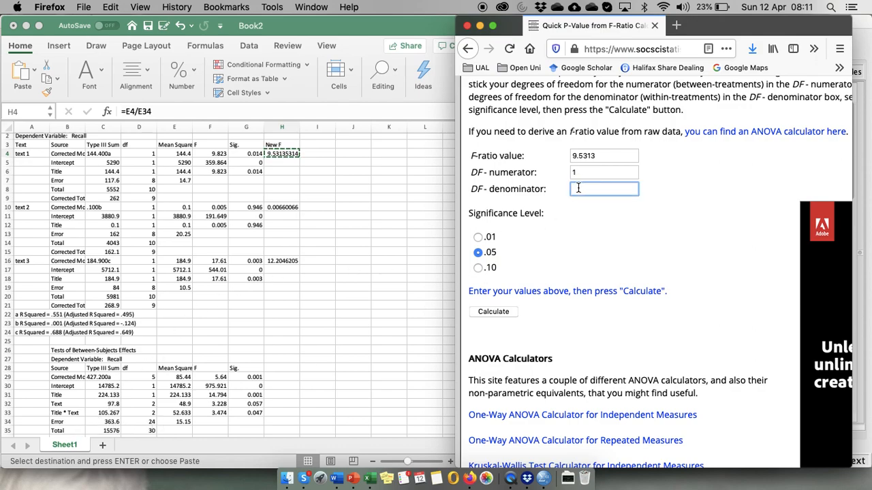
{"action": "type", "text": "24"}
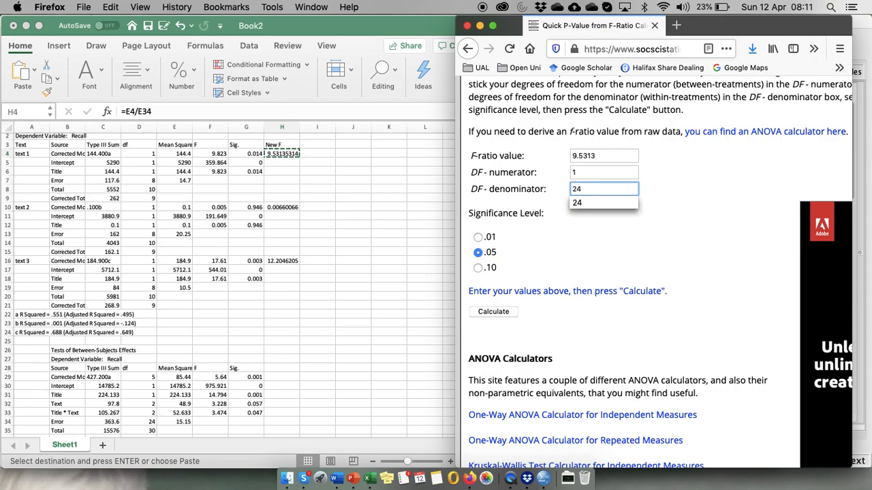
{"action": "left_click", "coordinate": [619, 249]}
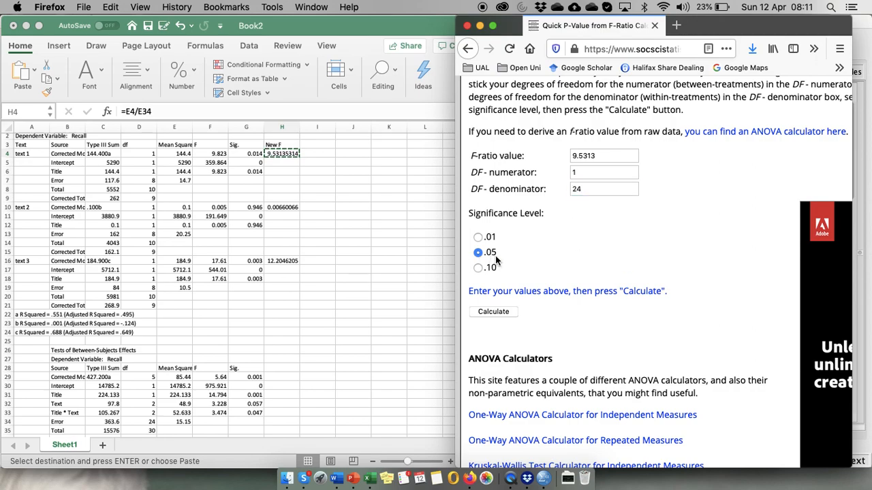
Calculate the text 1 p-value at the .05 significance level and copy it into cell I4 in Excel.
{"action": "left_click", "coordinate": [493, 312]}
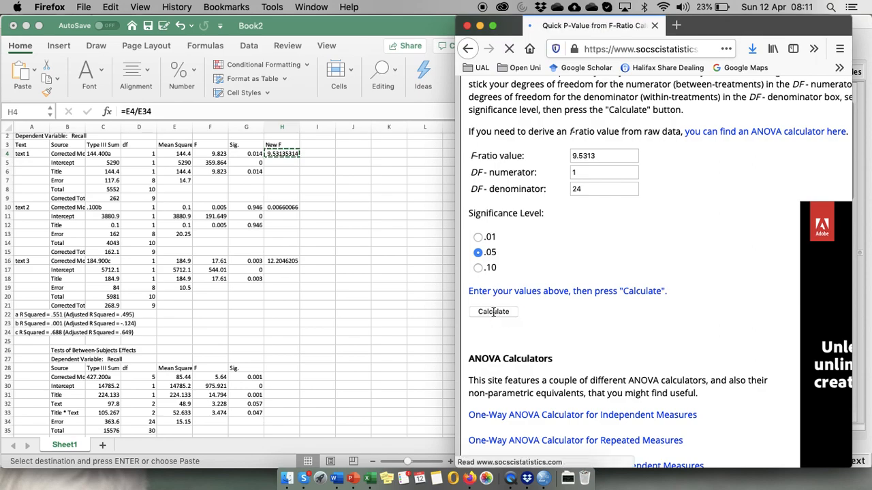
{"action": "scroll", "coordinate": [493, 314], "scroll_direction": "down", "scroll_amount": 4}
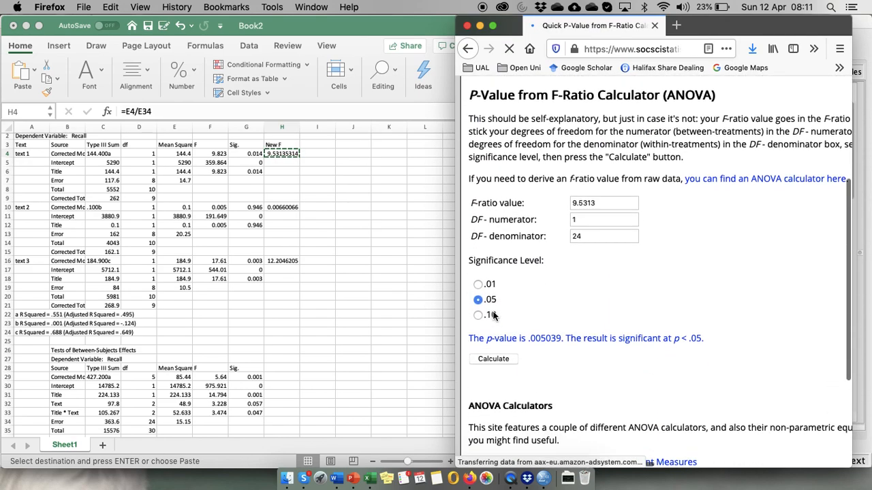
{"action": "left_click_drag", "start_coordinate": [529, 331], "coordinate": [563, 332]}
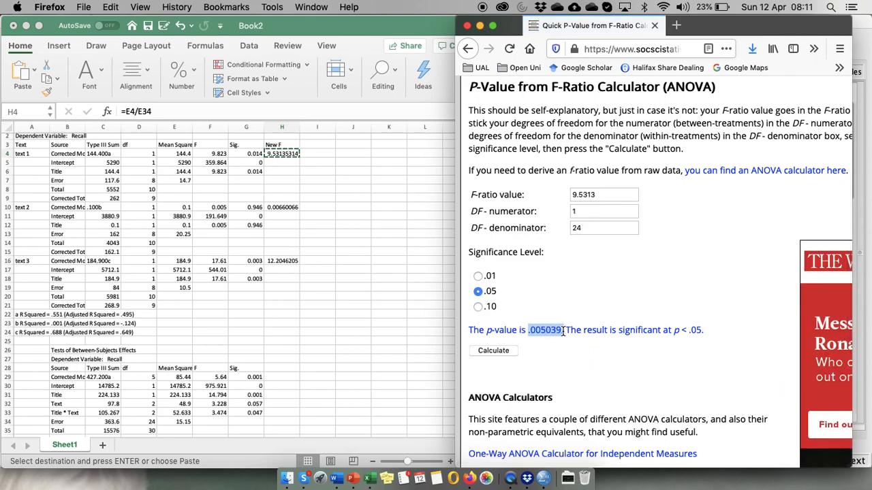
{"action": "left_click", "coordinate": [322, 151]}
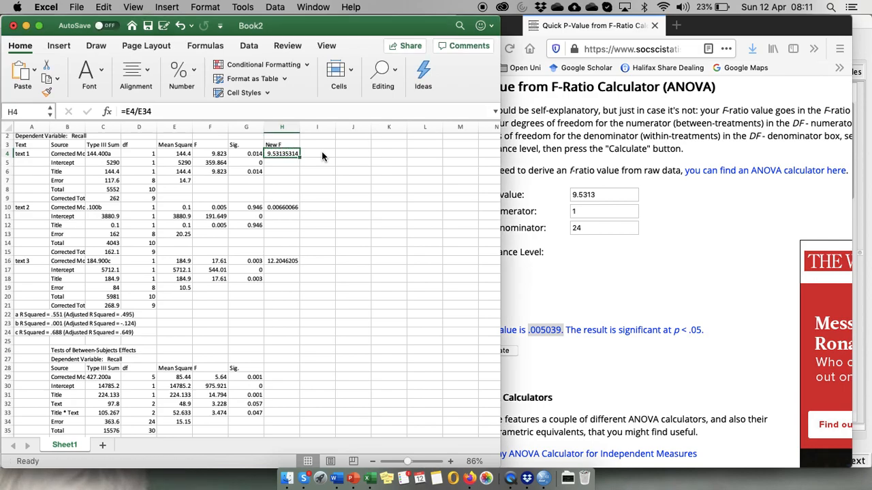
{"action": "left_click", "coordinate": [321, 154]}
{"action": "key", "text": "super+v"}
{"action": "left_click", "coordinate": [422, 185]}
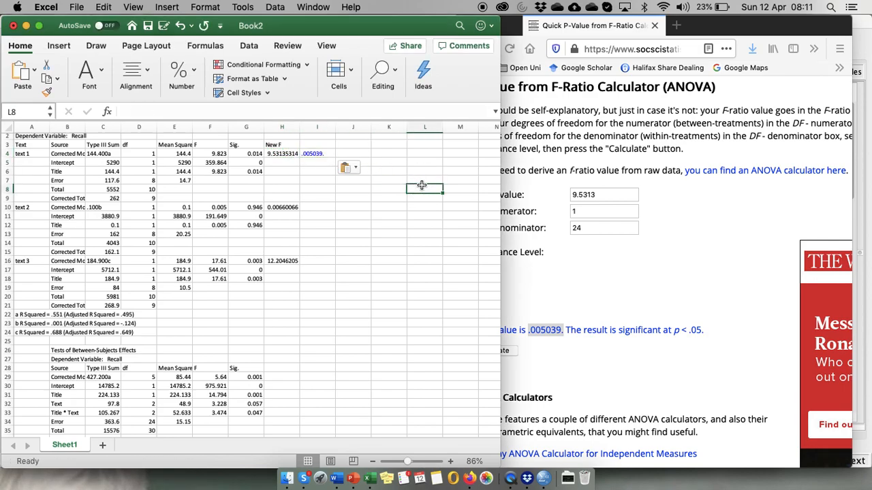
Copy the text 2 new F from cell H10 and set the Firefox calculator's F-ratio value to 0.0066.
{"action": "left_click", "coordinate": [708, 356]}
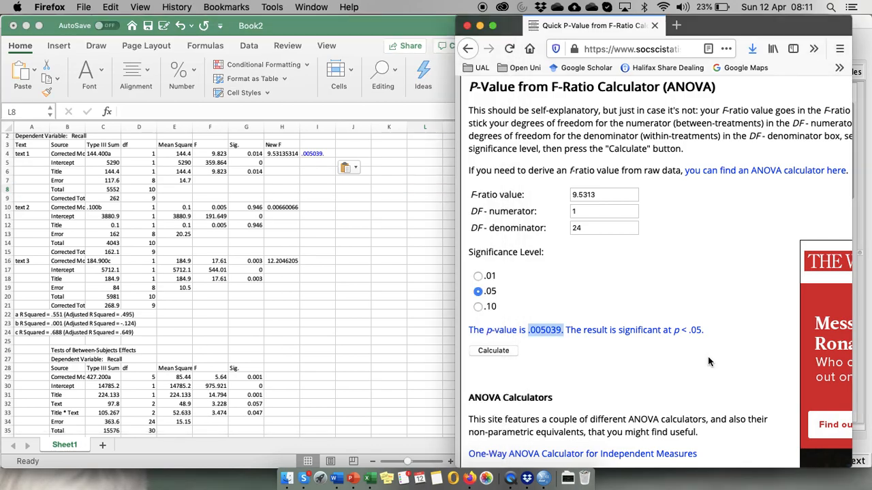
{"action": "left_click", "coordinate": [288, 207]}
{"action": "left_click", "coordinate": [288, 207]}
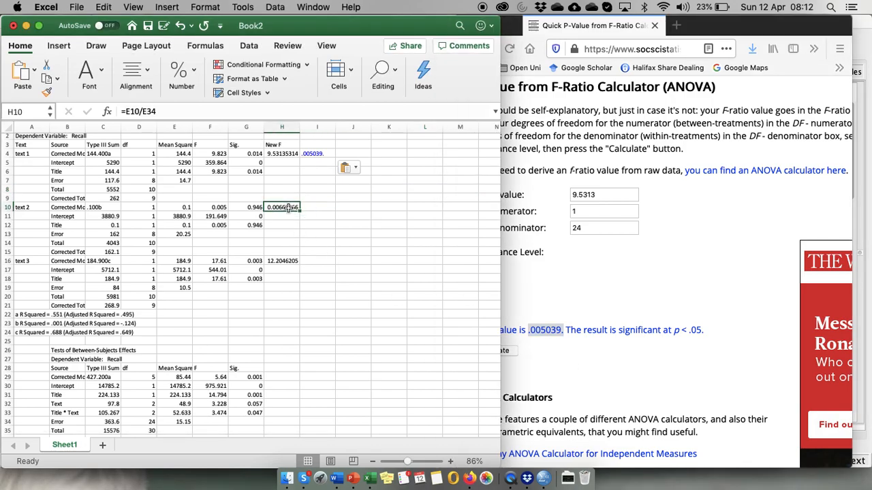
{"action": "key", "text": "super+c"}
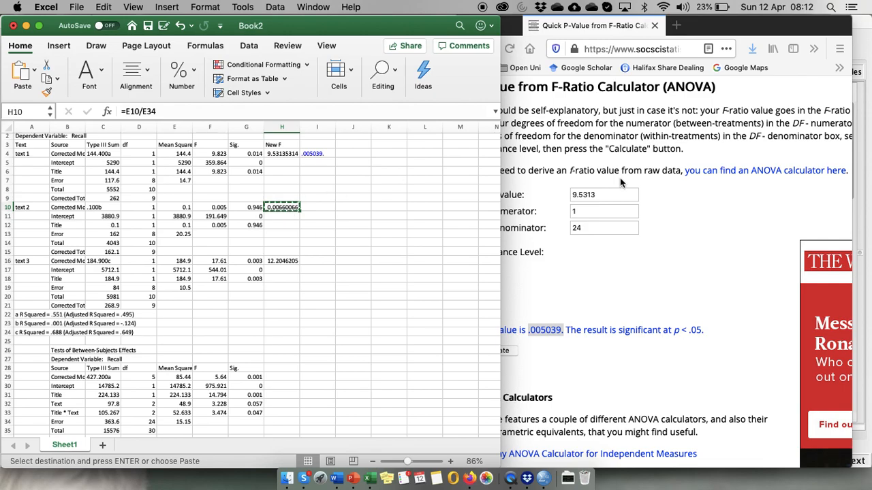
{"action": "left_click", "coordinate": [611, 195]}
{"action": "left_click_drag", "start_coordinate": [611, 194], "coordinate": [546, 196]}
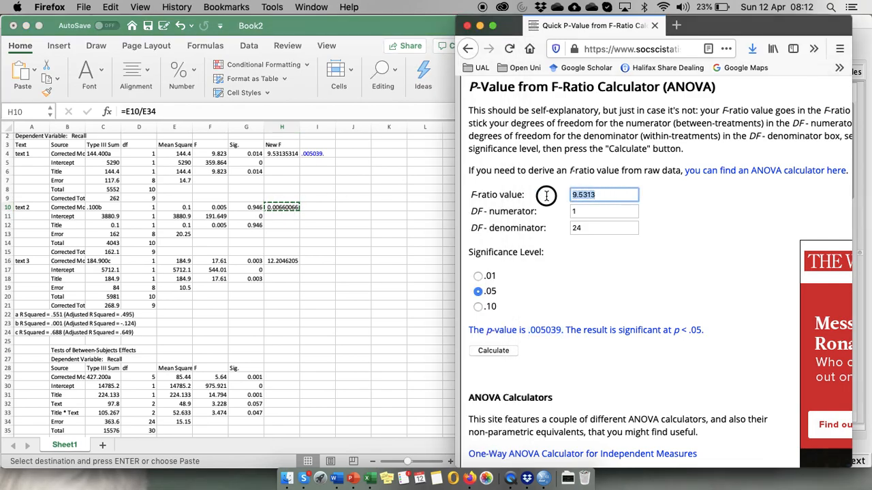
{"action": "key", "text": "BackSpace"}
{"action": "type", "text": "0.0066"}
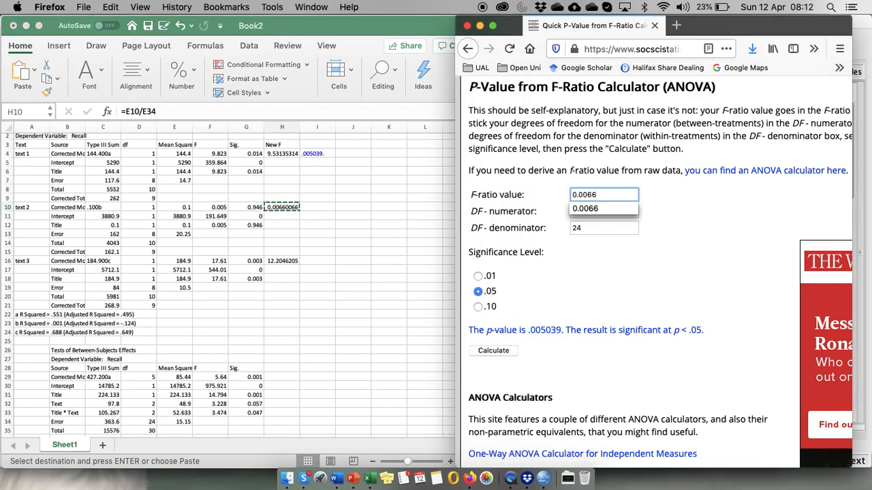
{"action": "left_click", "coordinate": [558, 284]}
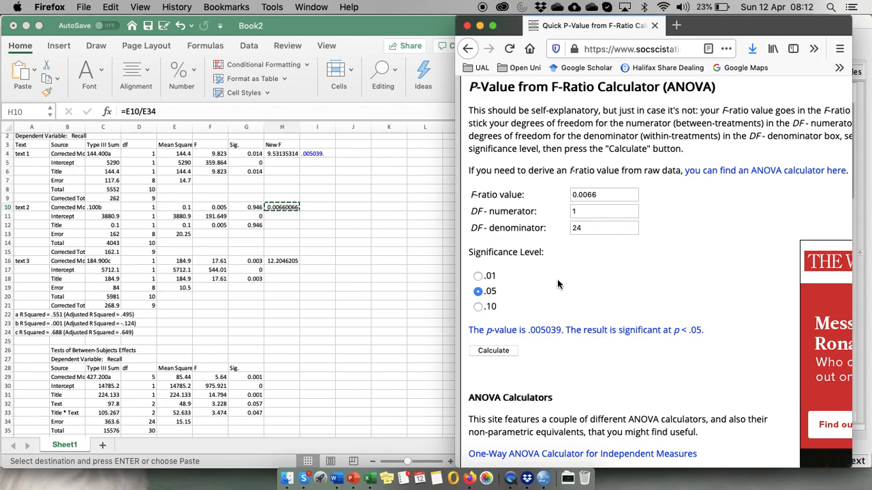
Calculate the text 2 p-value and copy it into cell I10 of the Excel sheet.
{"action": "left_click", "coordinate": [505, 352]}
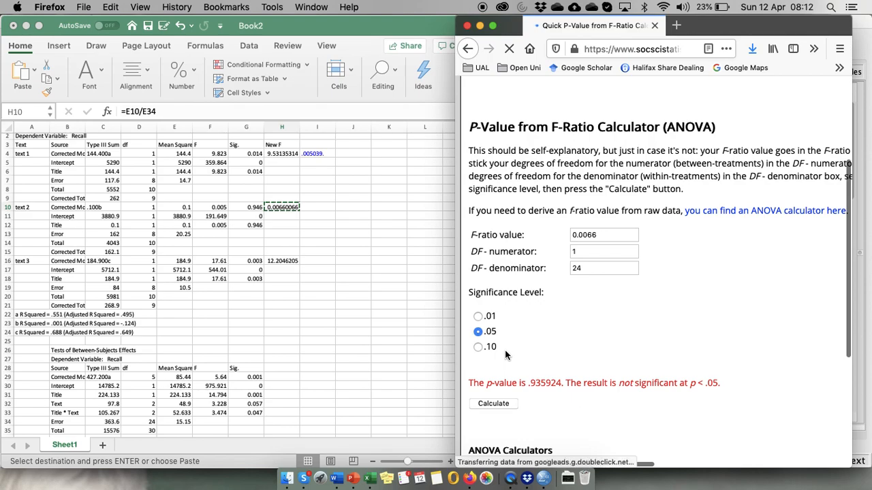
{"action": "scroll", "coordinate": [506, 355], "scroll_direction": "down", "scroll_amount": 2}
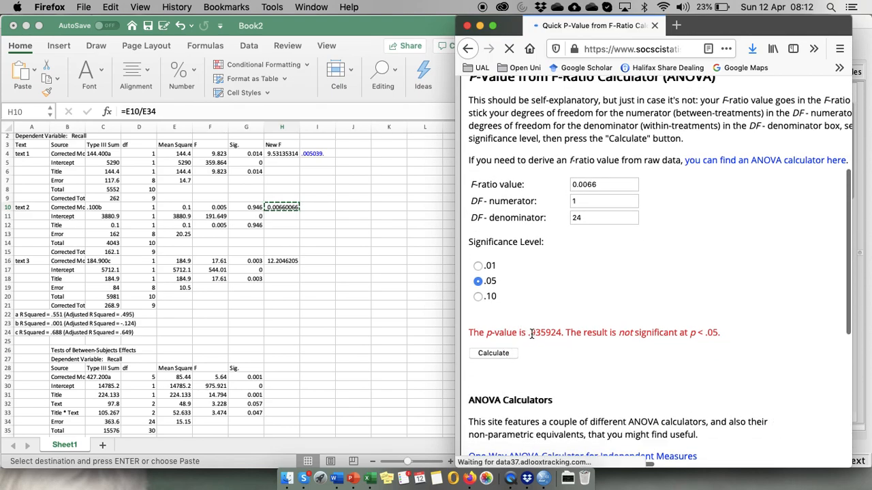
{"action": "left_click_drag", "start_coordinate": [529, 333], "coordinate": [564, 332]}
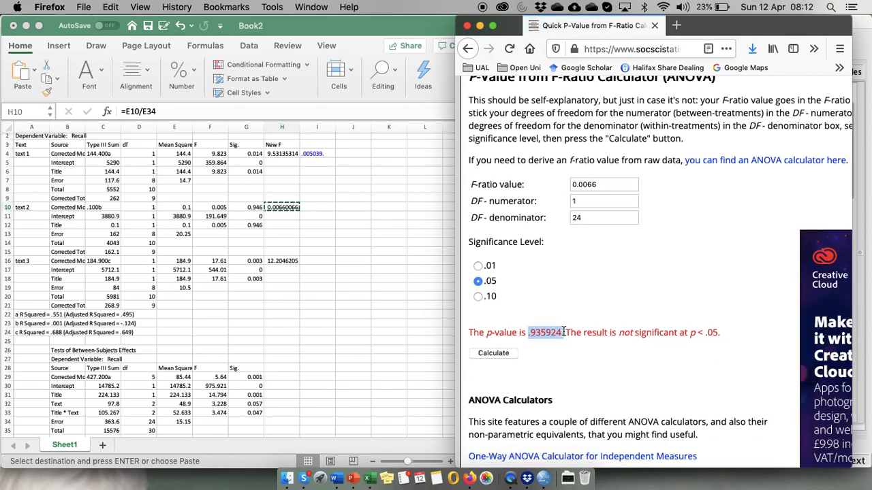
{"action": "left_click", "coordinate": [322, 208]}
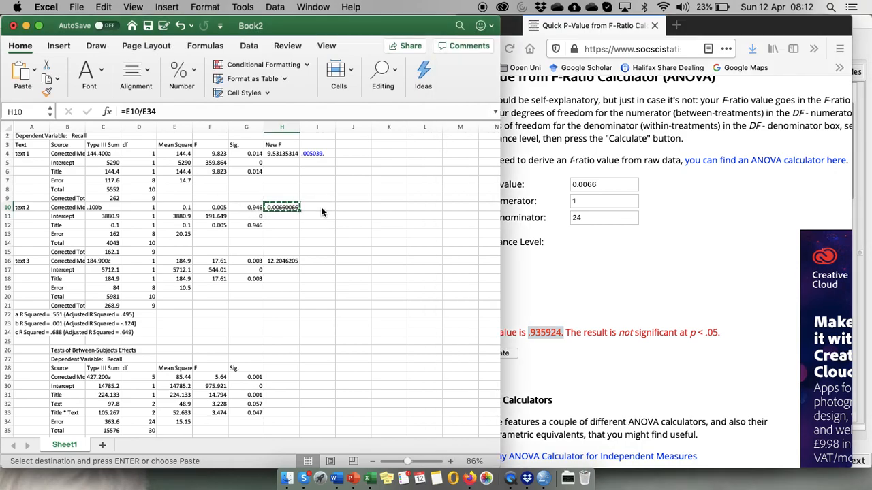
{"action": "key", "text": "super+v"}
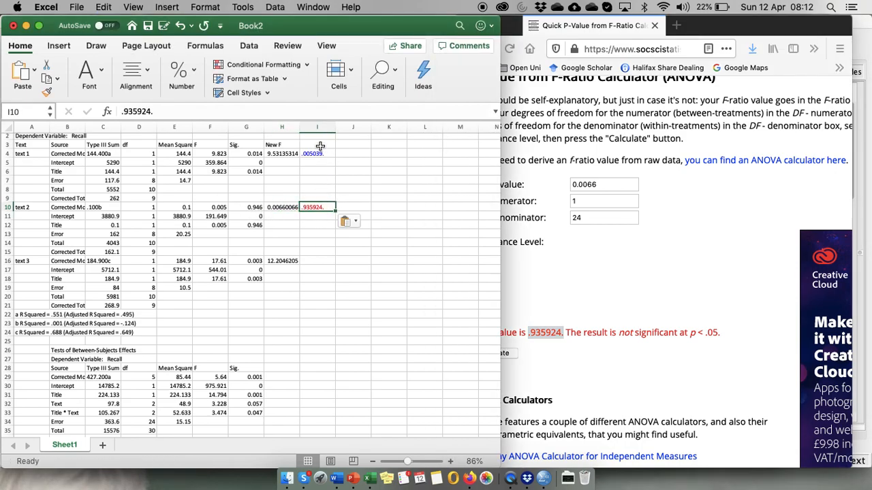
Enter the column heading "New Sig." in cell I3 above the pasted p-values.
{"action": "left_click", "coordinate": [320, 145]}
{"action": "type", "text": "New"}
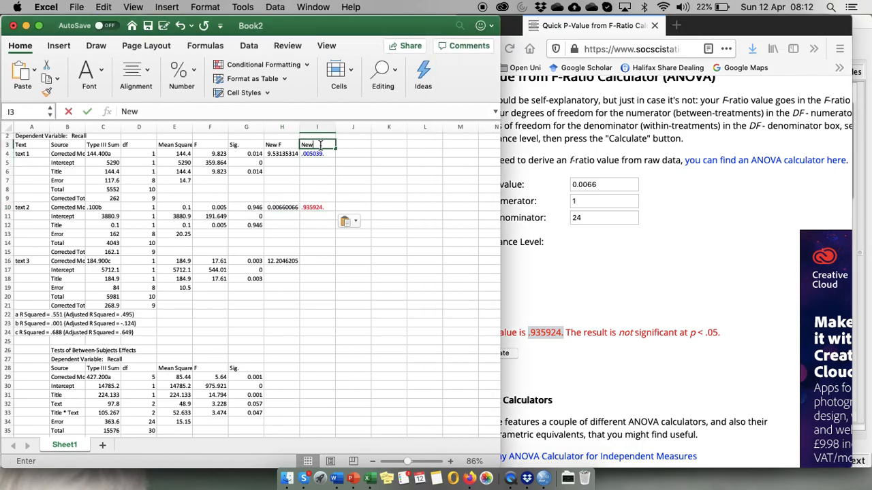
{"action": "type", "text": " Sig"}
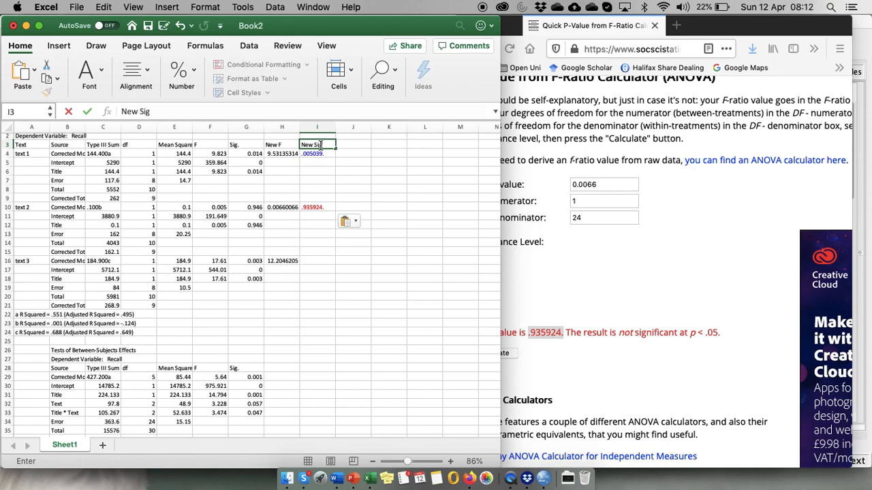
{"action": "type", "text": "."}
{"action": "scroll", "coordinate": [361, 231], "scroll_direction": "up", "scroll_amount": 1}
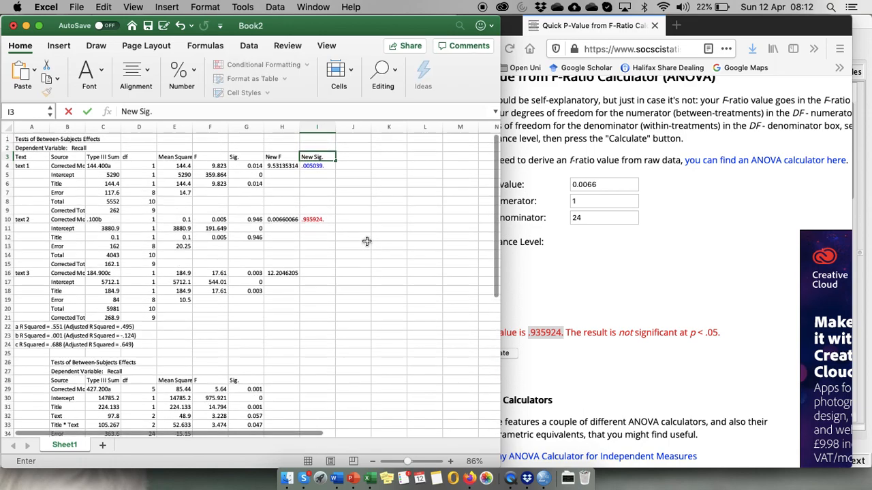
{"action": "left_click", "coordinate": [324, 272]}
Copy the text 3 new F from cell H16 and set the Firefox calculator's F-ratio value to 12.204.
{"action": "left_click", "coordinate": [283, 272]}
{"action": "key", "text": "super+c"}
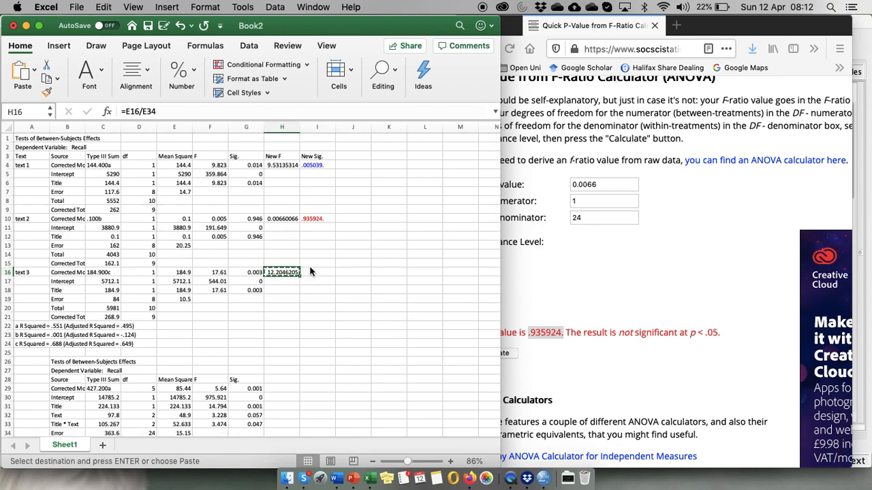
{"action": "left_click", "coordinate": [641, 305]}
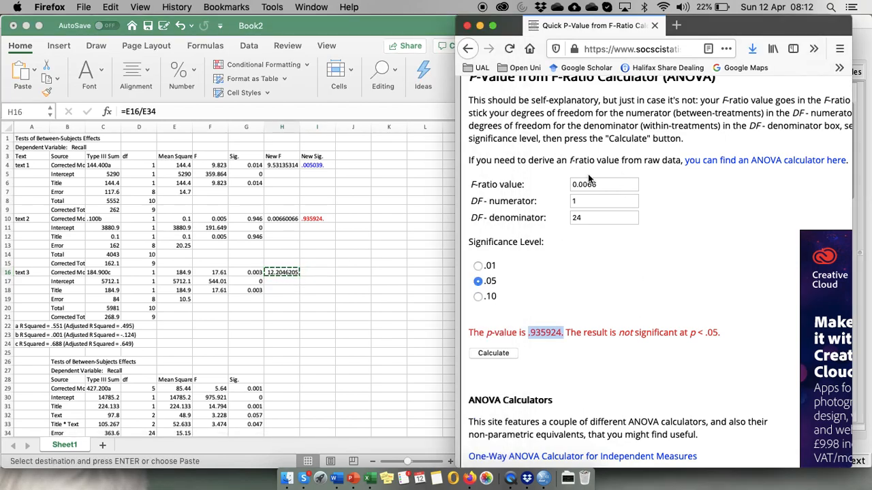
{"action": "left_click_drag", "start_coordinate": [602, 183], "coordinate": [556, 191]}
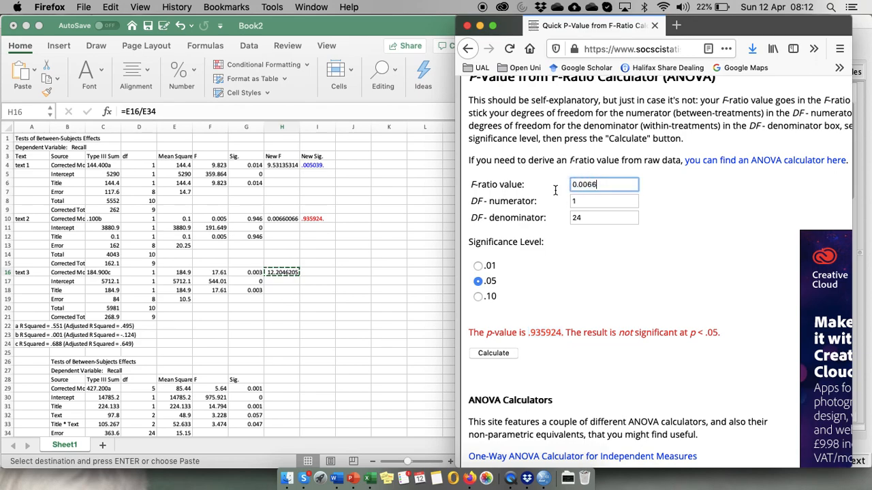
{"action": "left_click_drag", "start_coordinate": [613, 183], "coordinate": [571, 184]}
{"action": "type", "text": "12.204"}
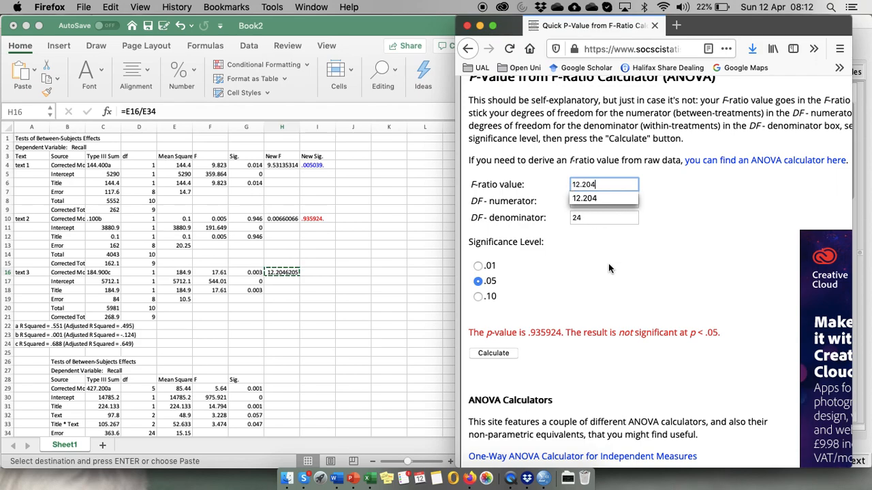
Calculate the text 3 p-value and copy it into cell I16 of the Excel sheet.
{"action": "key", "text": "Return"}
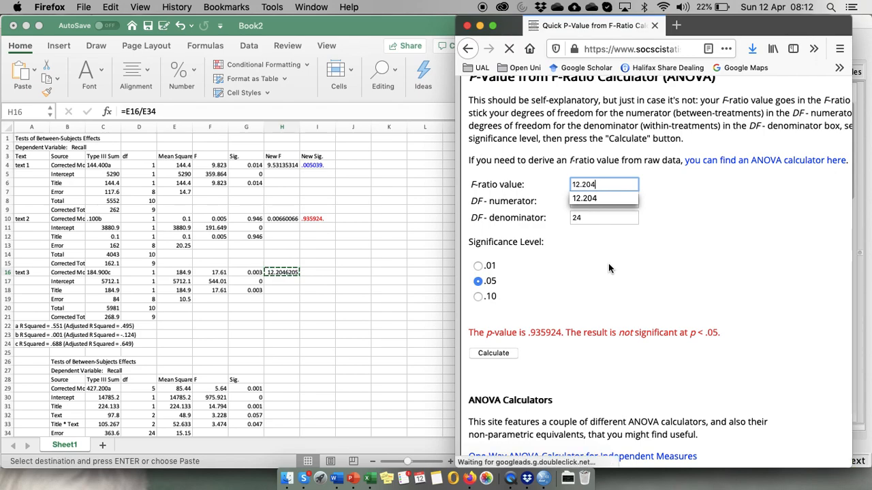
{"action": "left_click", "coordinate": [495, 353]}
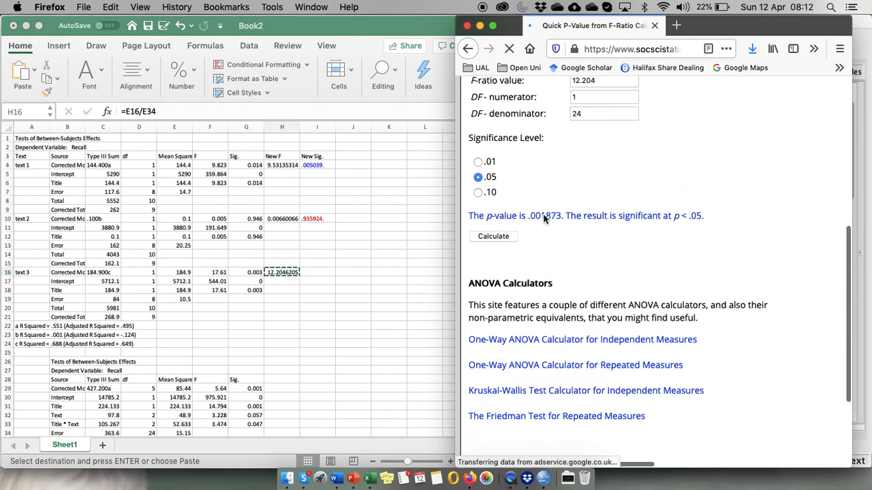
{"action": "left_click_drag", "start_coordinate": [529, 215], "coordinate": [566, 215]}
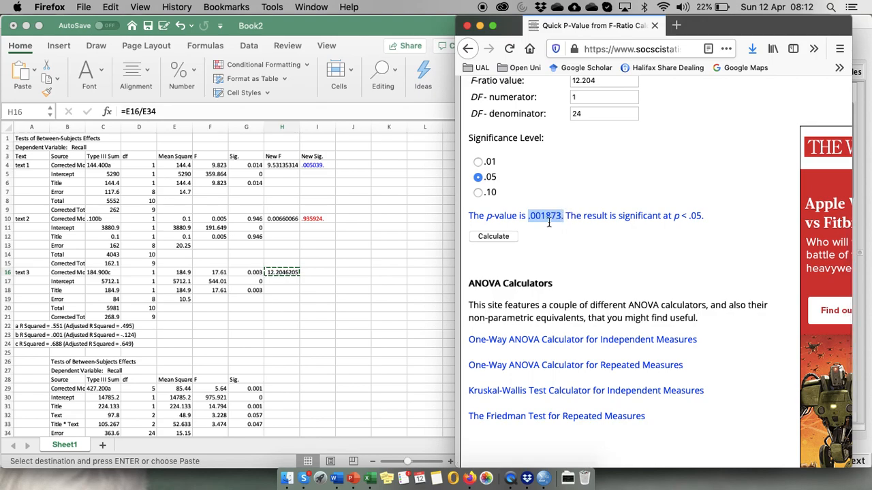
{"action": "left_click", "coordinate": [313, 269]}
{"action": "left_click", "coordinate": [313, 270]}
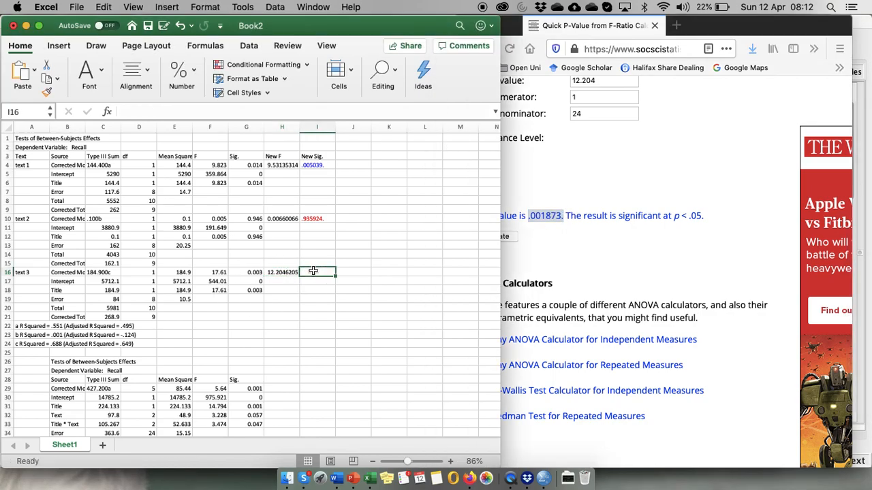
{"action": "key", "text": "super+v"}
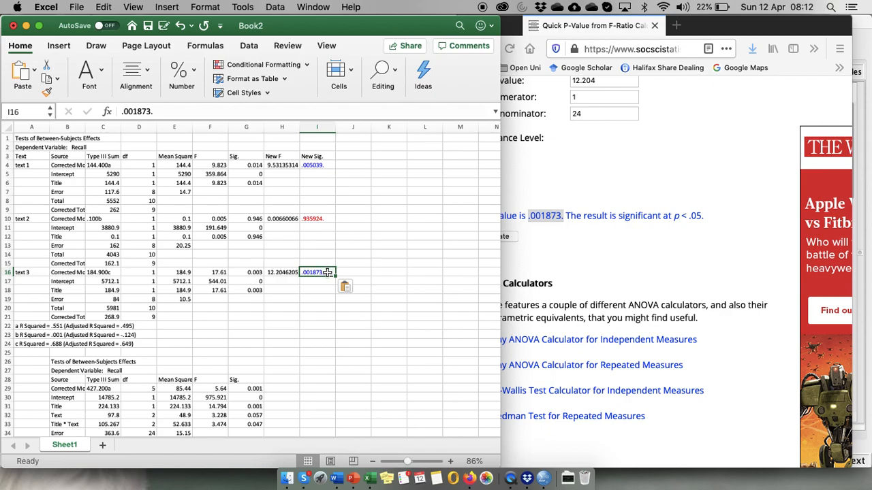
{"action": "left_click", "coordinate": [399, 406]}
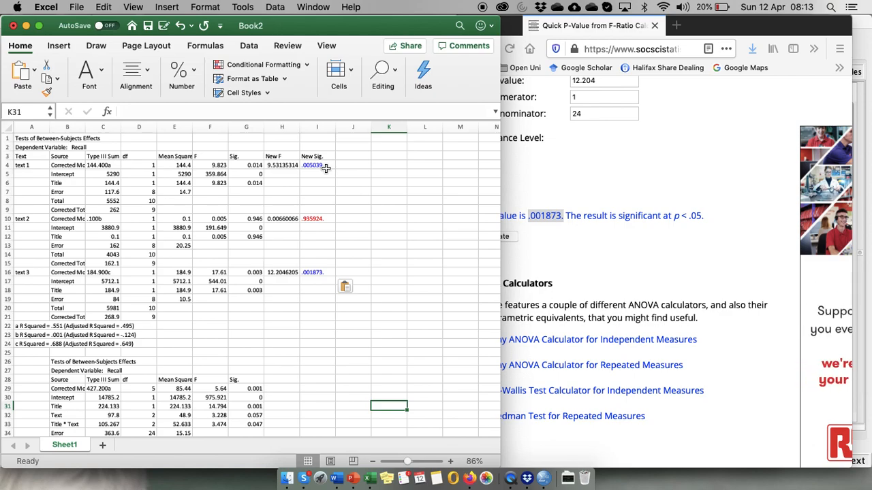
{"action": "left_click", "coordinate": [325, 273]}
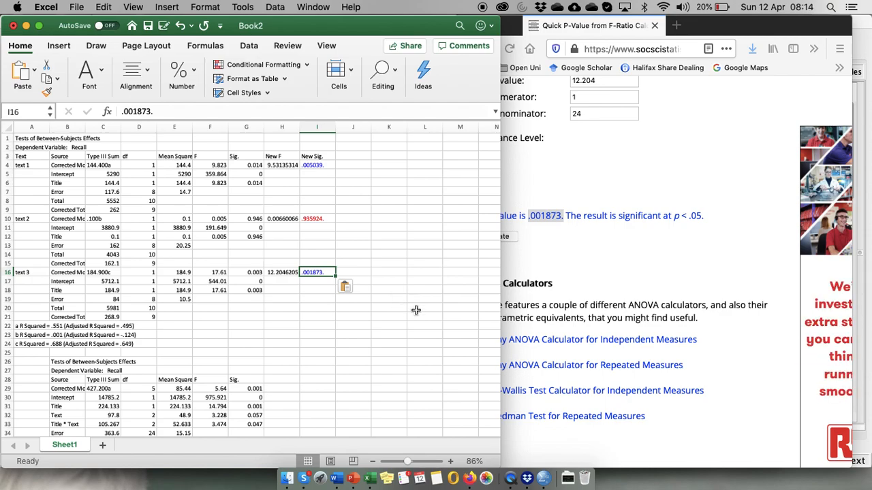
{"action": "left_click", "coordinate": [314, 307]}
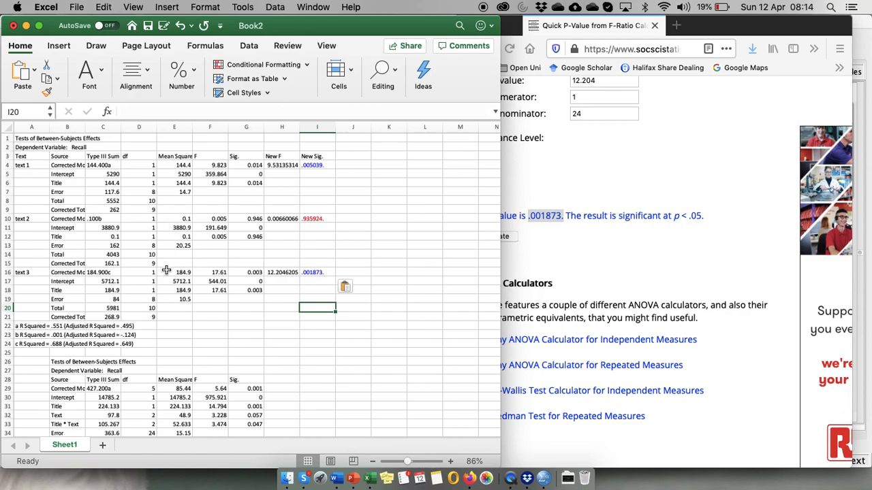
{"action": "scroll", "coordinate": [147, 412], "scroll_direction": "down", "scroll_amount": 3}
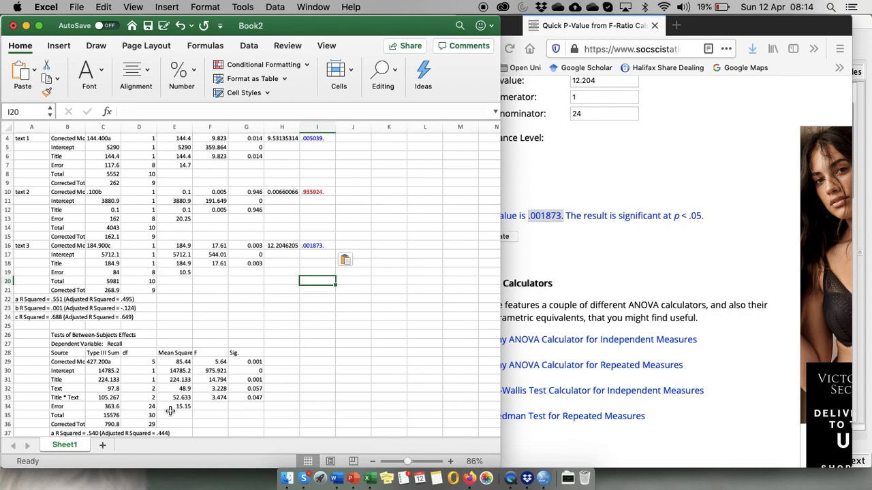
{"action": "scroll", "coordinate": [317, 345], "scroll_direction": "up", "scroll_amount": 3}
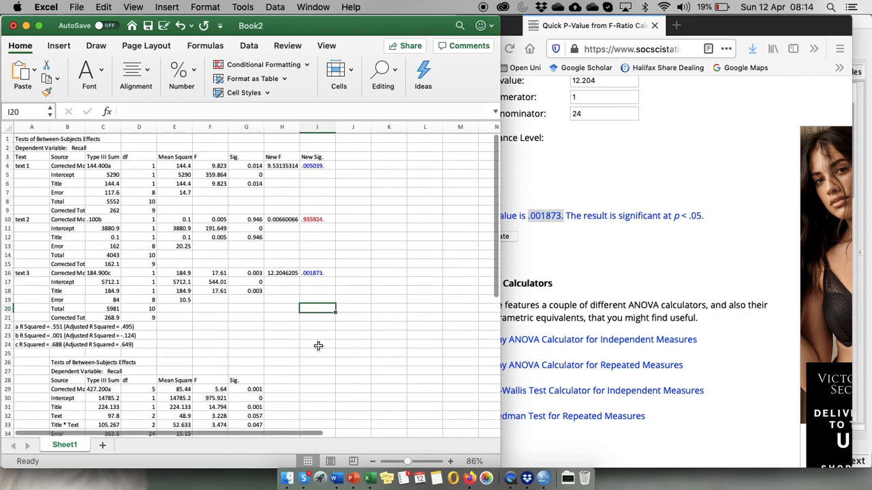